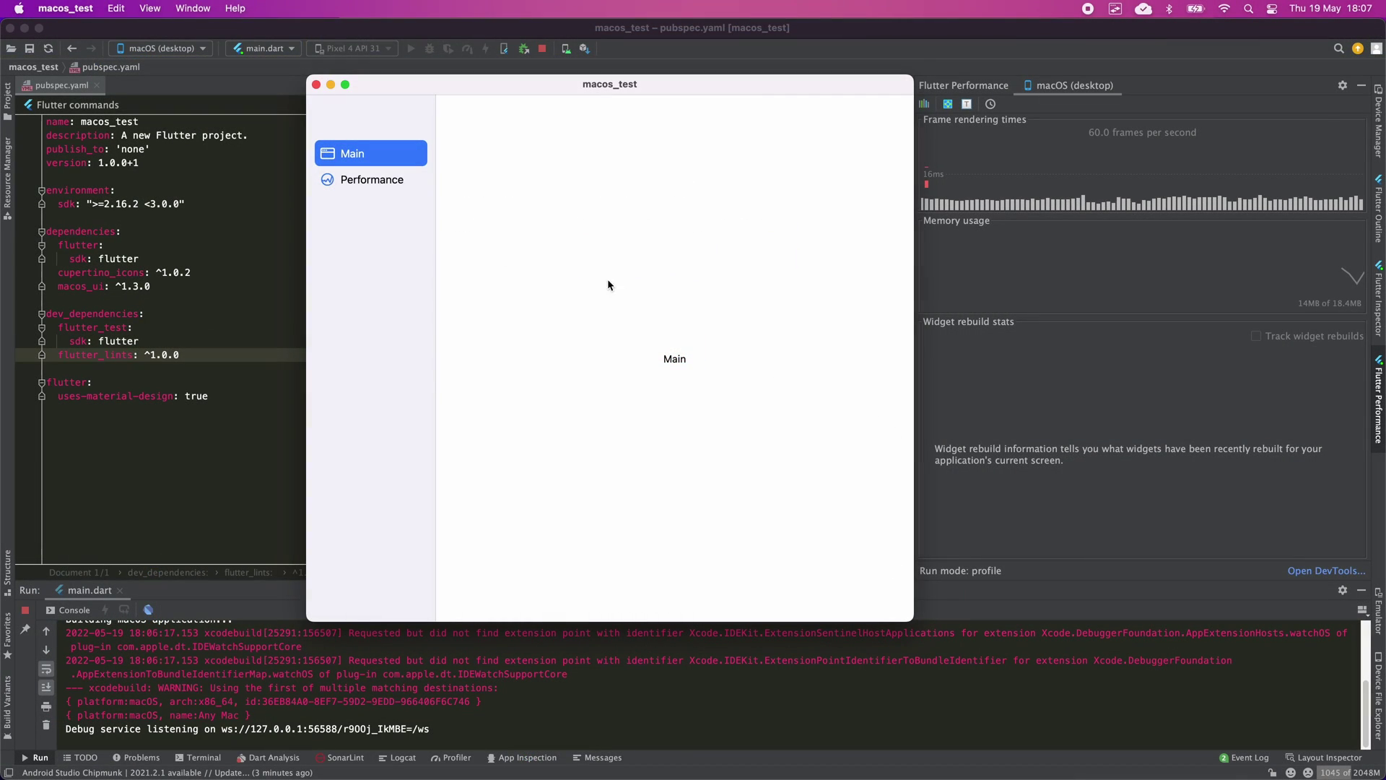
# Show the Performance page in the profiled macos_test app's sidebar
pyautogui.click(387, 181)
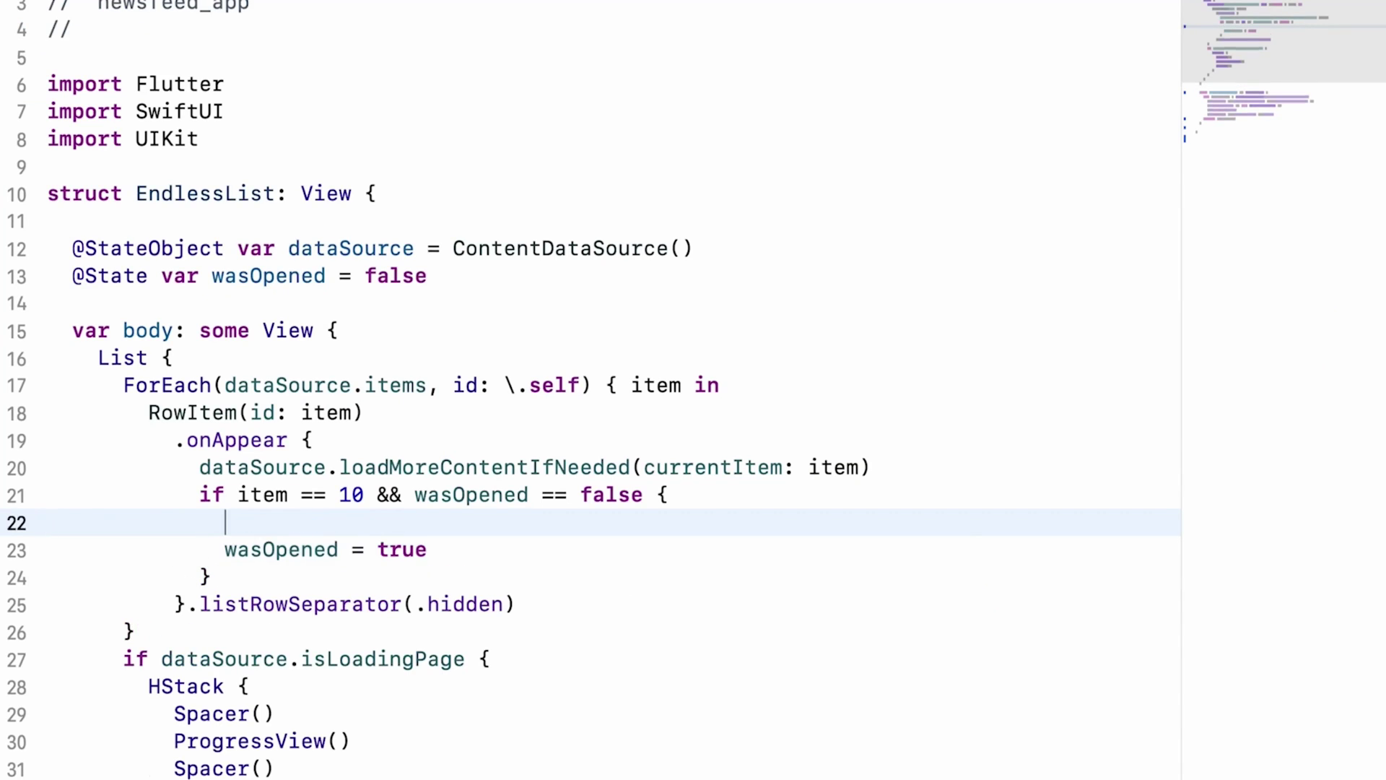
pyautogui.write('openFlu')
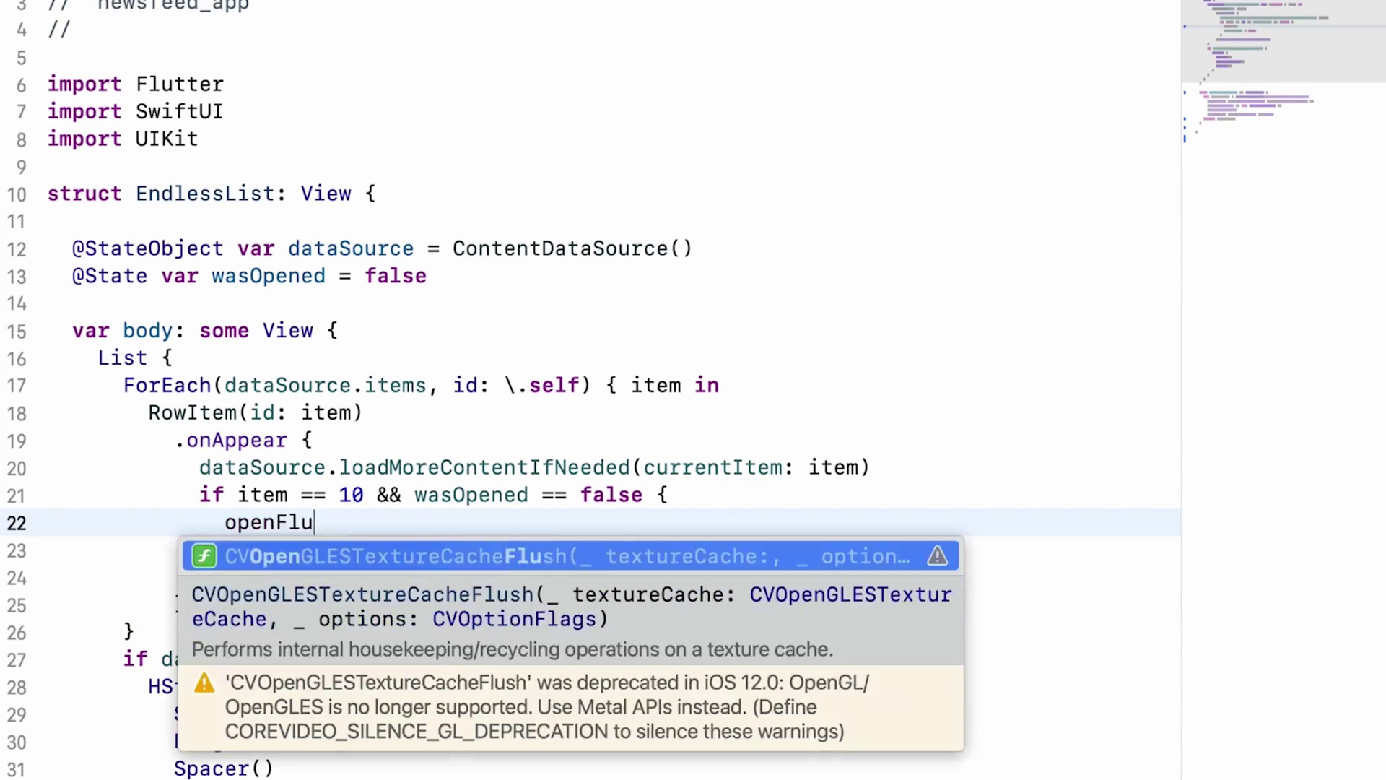
pyautogui.write('tterA')
pyautogui.scroll(-5, 580, 589)
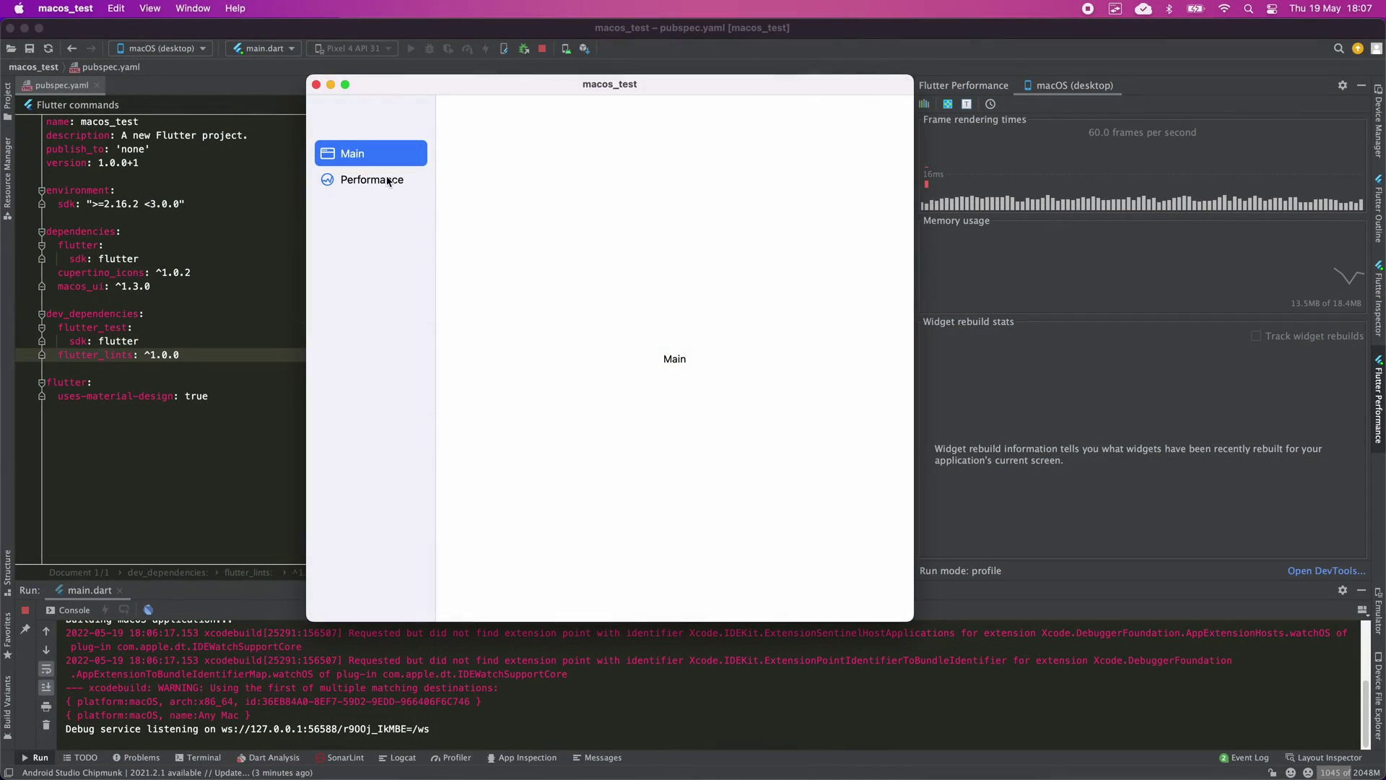
# Show the Performance page, run flutter create, and open the new project's pubspec.yaml
pyautogui.click(388, 181)
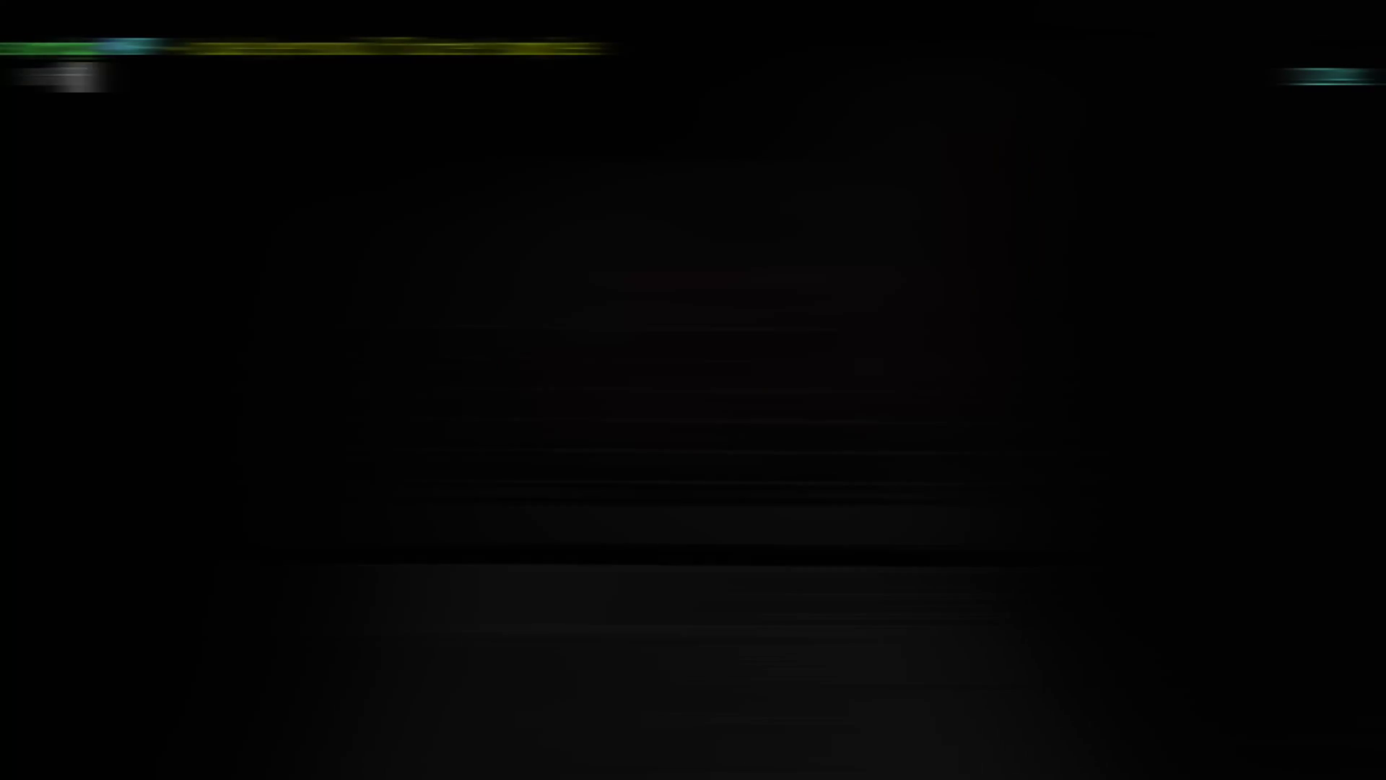
pyautogui.write('create ma')
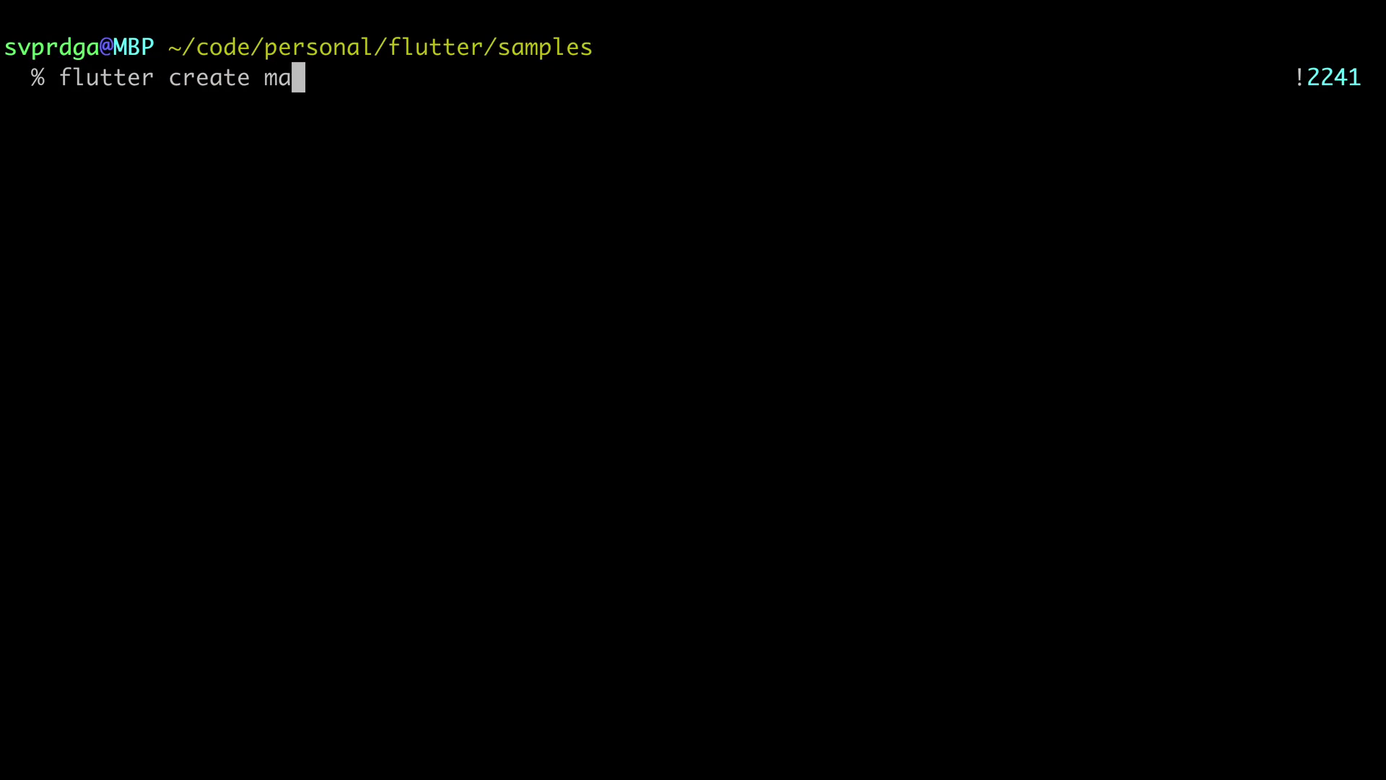
pyautogui.write('tes')
pyautogui.press('Return')
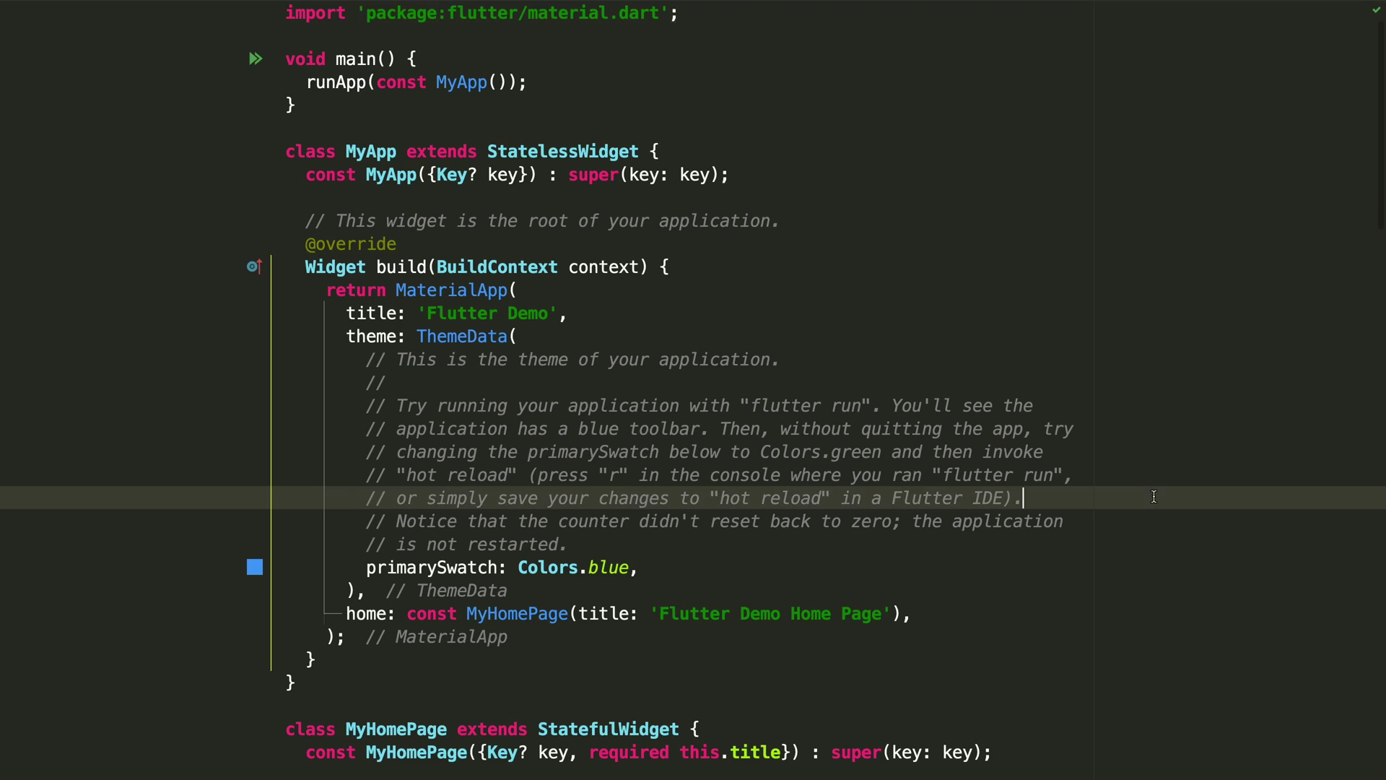
pyautogui.press('shift')
pyautogui.press('shift')
pyautogui.write('pubsp')
pyautogui.press('Down')
pyautogui.press('Return')
pyautogui.hscroll(5, 694, 390)
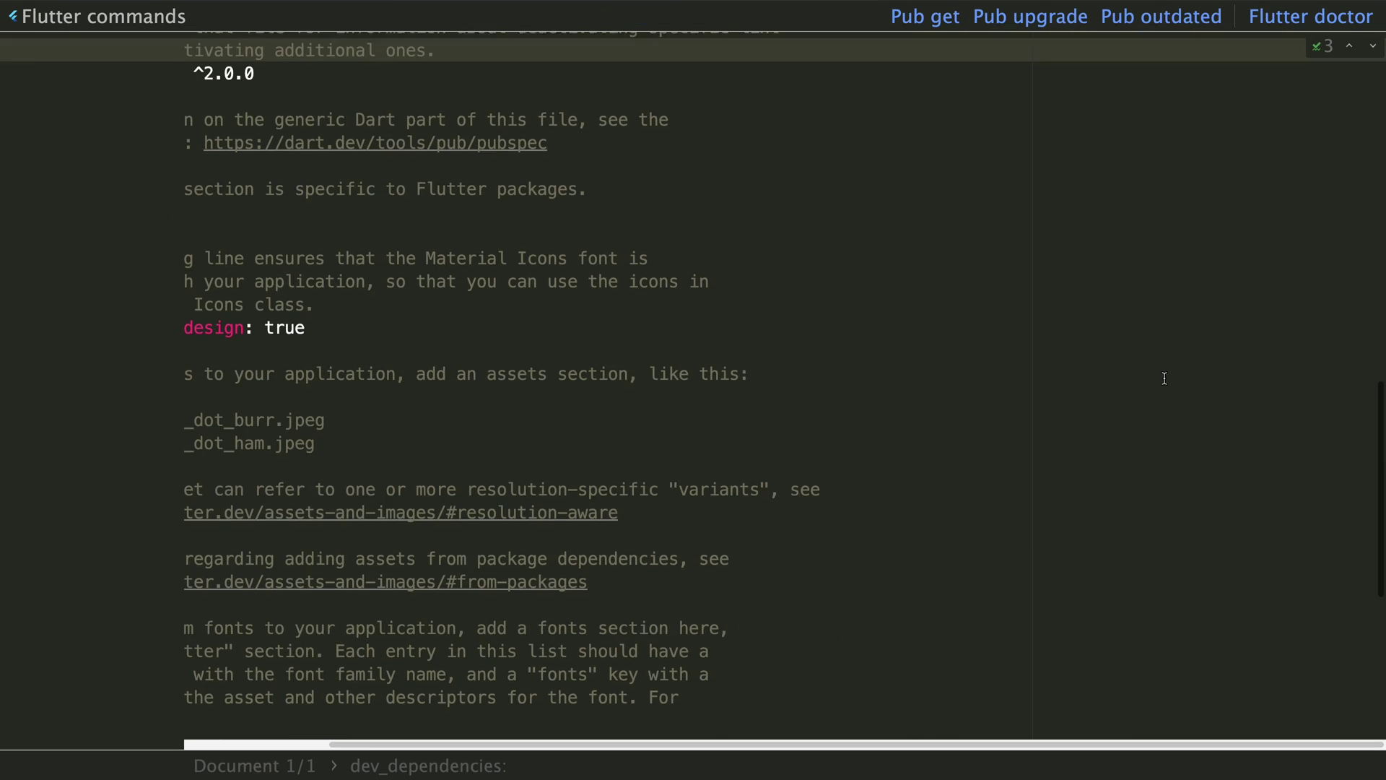
# Delete the version, publish, dependencies and Cupertino Icons comment blocks from pubspec.yaml
pyautogui.moveTo(1355, 408); pyautogui.dragTo(975, 88)
pyautogui.press('BackSpace')
pyautogui.press('BackSpace')
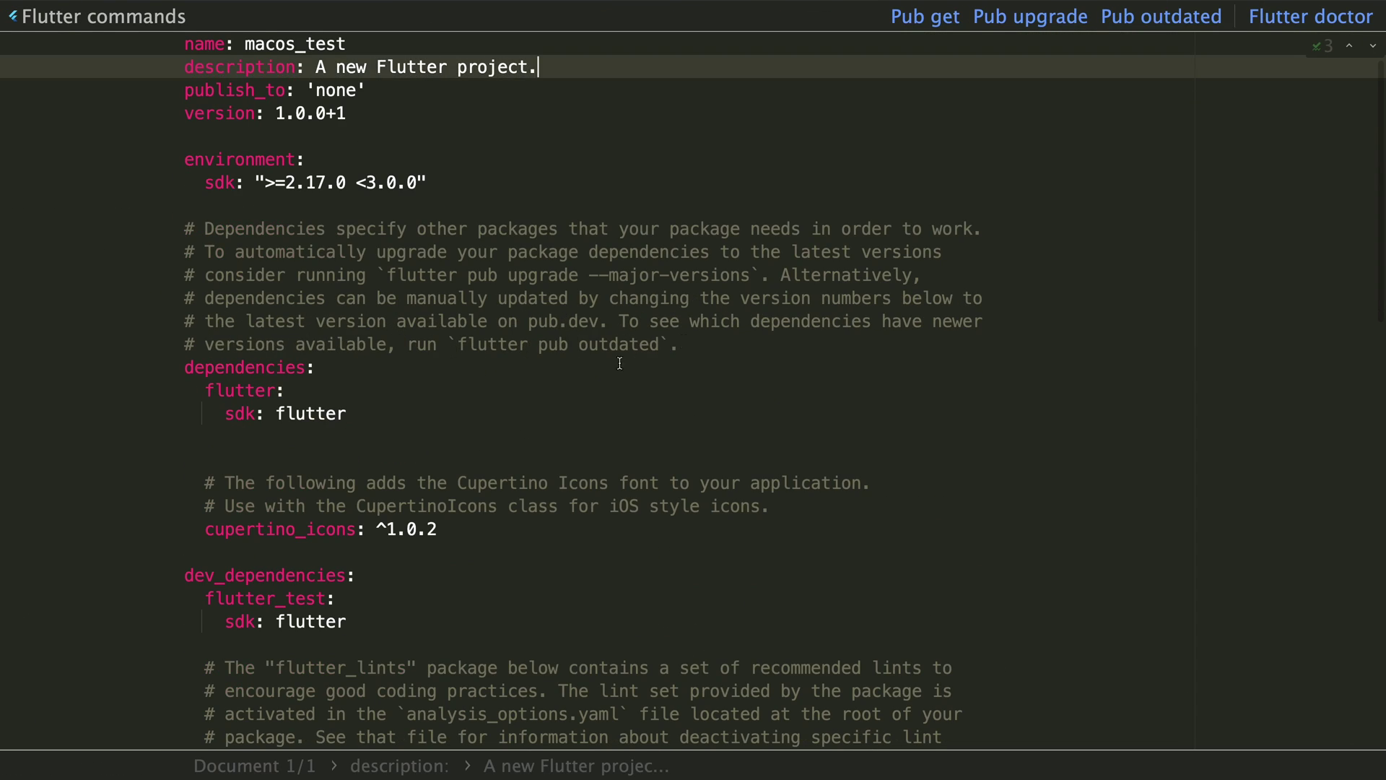
pyautogui.moveTo(678, 364); pyautogui.dragTo(184, 249)
pyautogui.press('BackSpace')
pyautogui.moveTo(769, 292); pyautogui.dragTo(357, 250)
pyautogui.press('BackSpace')
pyautogui.moveTo(599, 529); pyautogui.dragTo(205, 436)
# Delete the flutter_lints, assets and fonts comments, and add a macos_ui line under cupertino_icons
pyautogui.press('BackSpace')
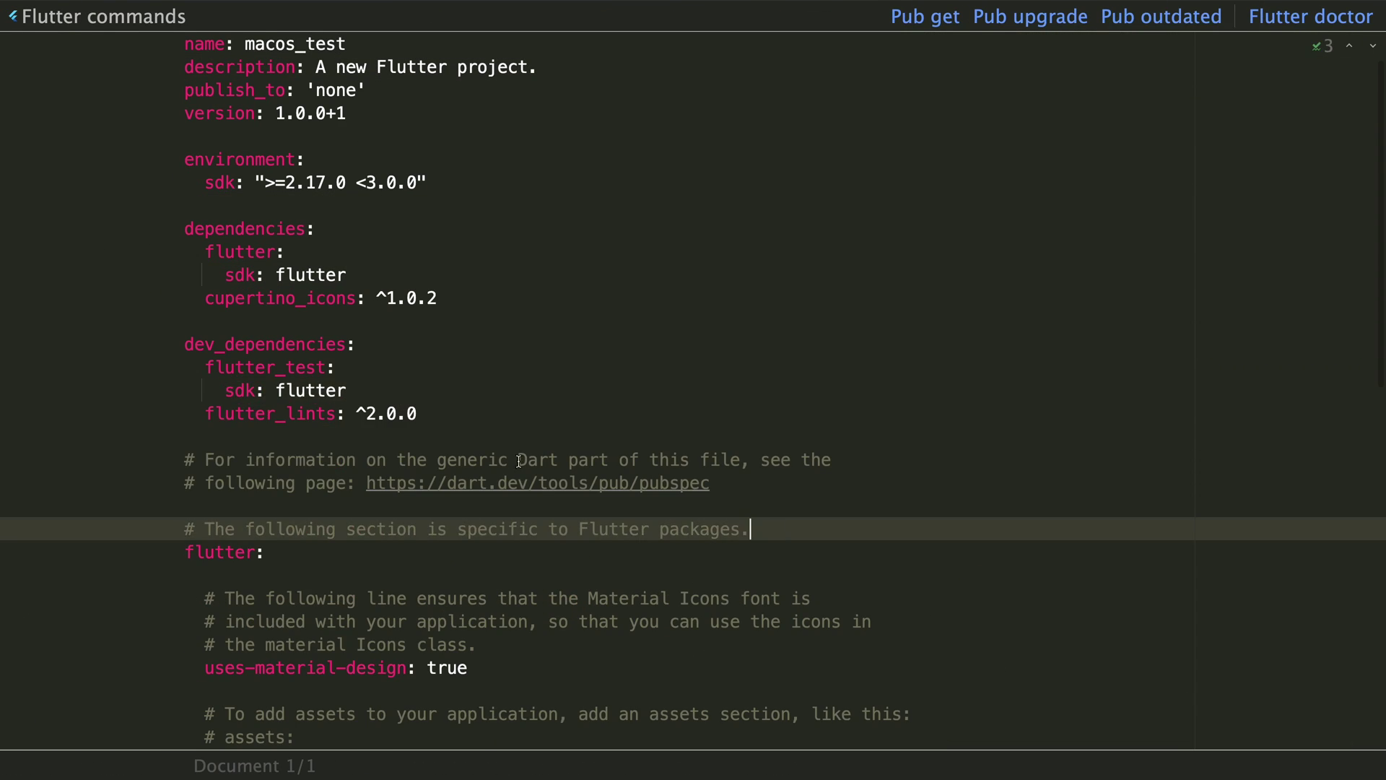
pyautogui.moveTo(748, 667); pyautogui.dragTo(184, 598)
pyautogui.press('BackSpace')
pyautogui.press('BackSpace')
pyautogui.scroll(-10, 792, 620)
pyautogui.moveTo(740, 600); pyautogui.dragTo(205, 45)
pyautogui.press('BackSpace')
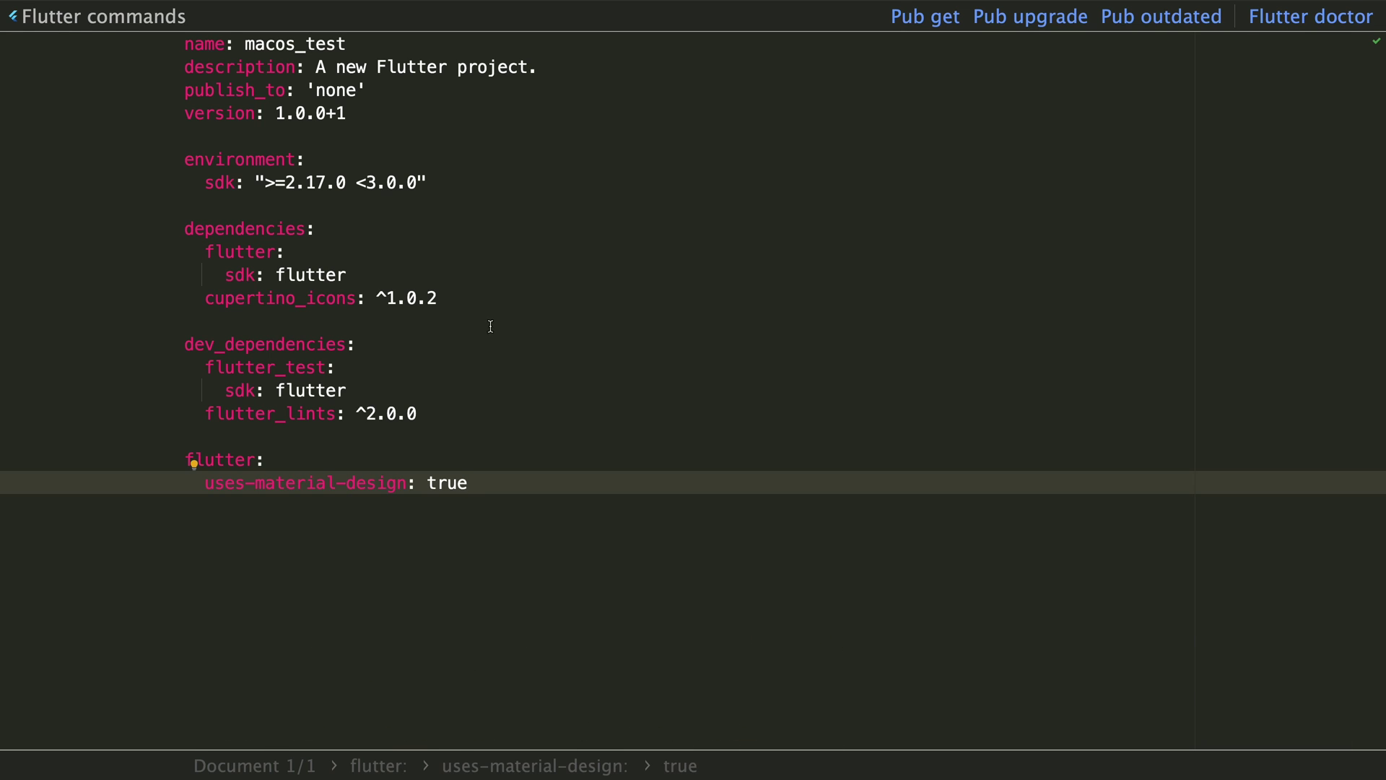
pyautogui.click(445, 297)
pyautogui.press('Return')
pyautogui.write('macos_ui:')
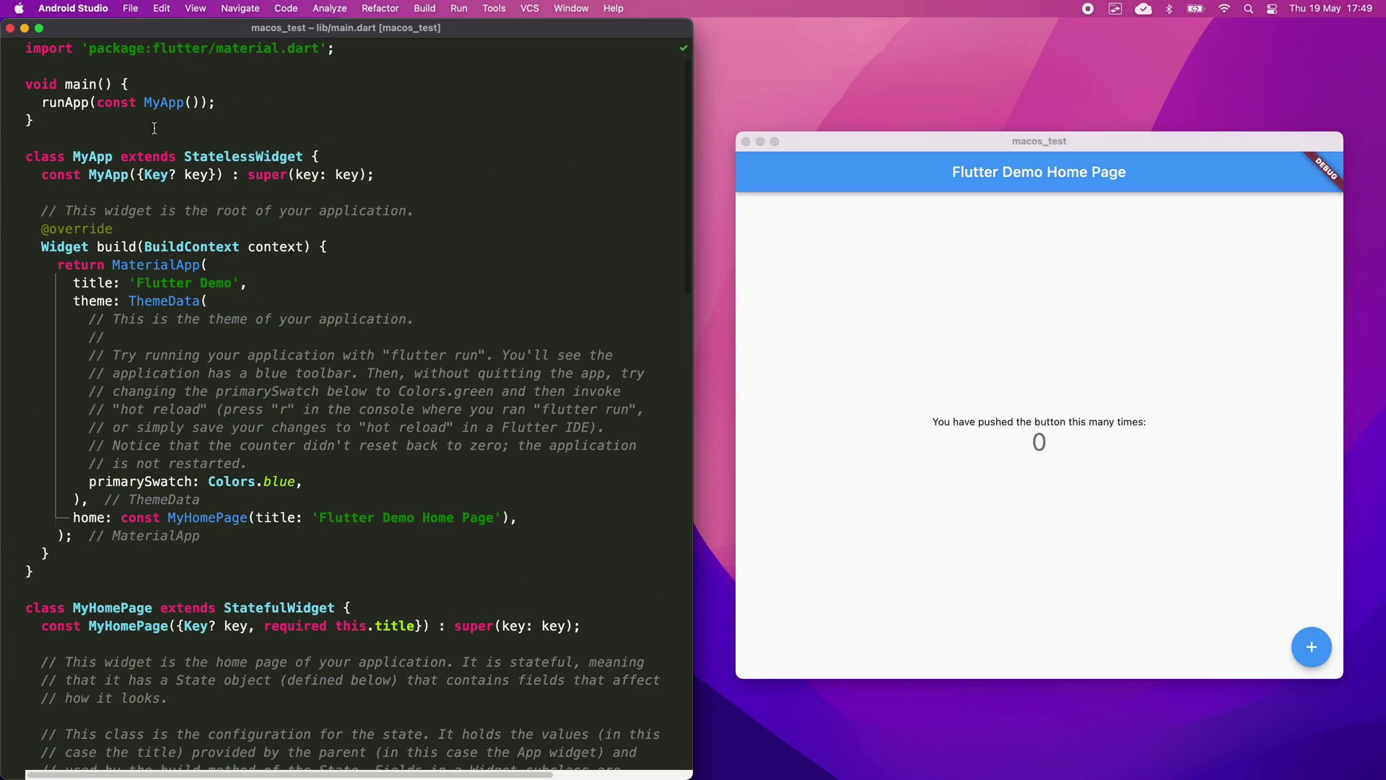
# Declare the App StatelessWidget class with a const key constructor
pyautogui.press('Tab')
pyautogui.write('StatelessWidget {')
pyautogui.press('Return')
pyautogui.write('co')
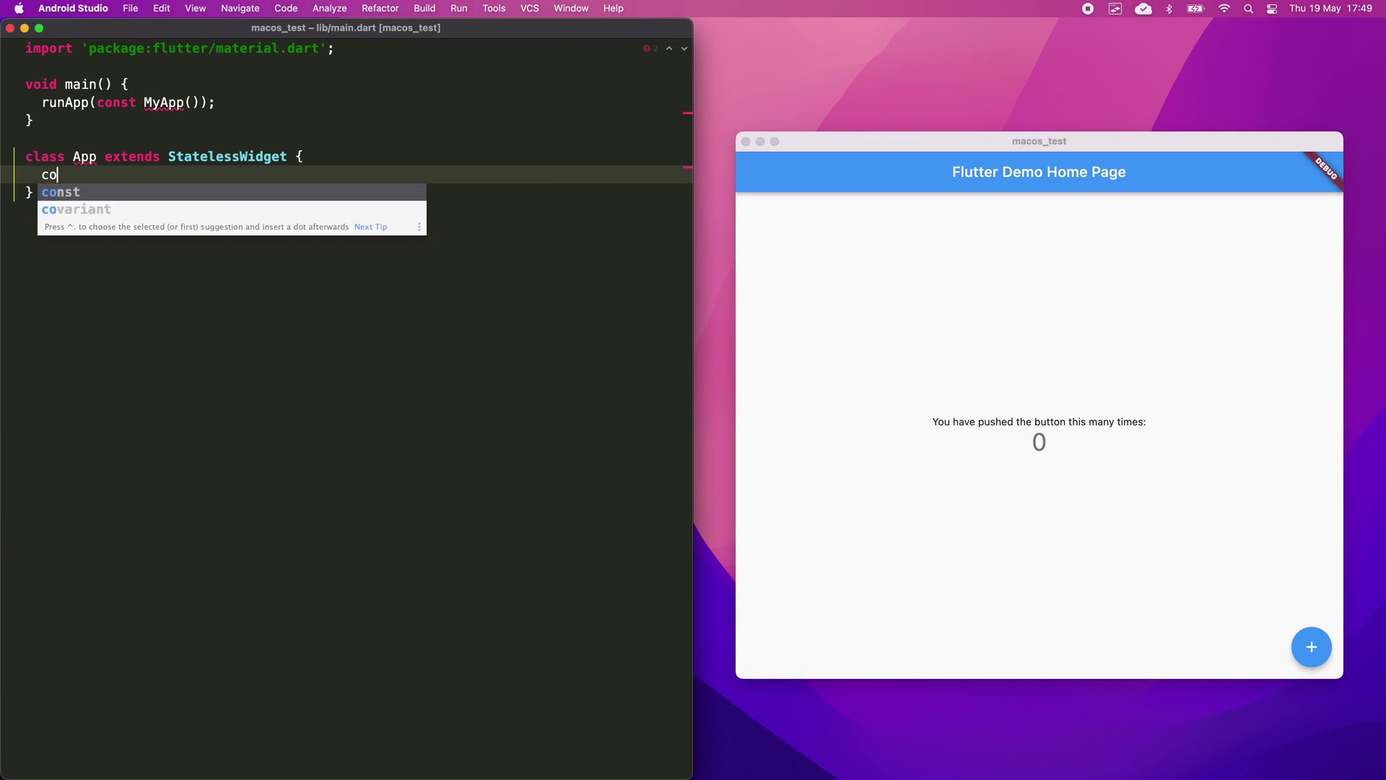
pyautogui.press('Tab')
pyautogui.write('App({')
pyautogui.write(': key);')
pyautogui.press('Return')
pyautogui.press('Return')
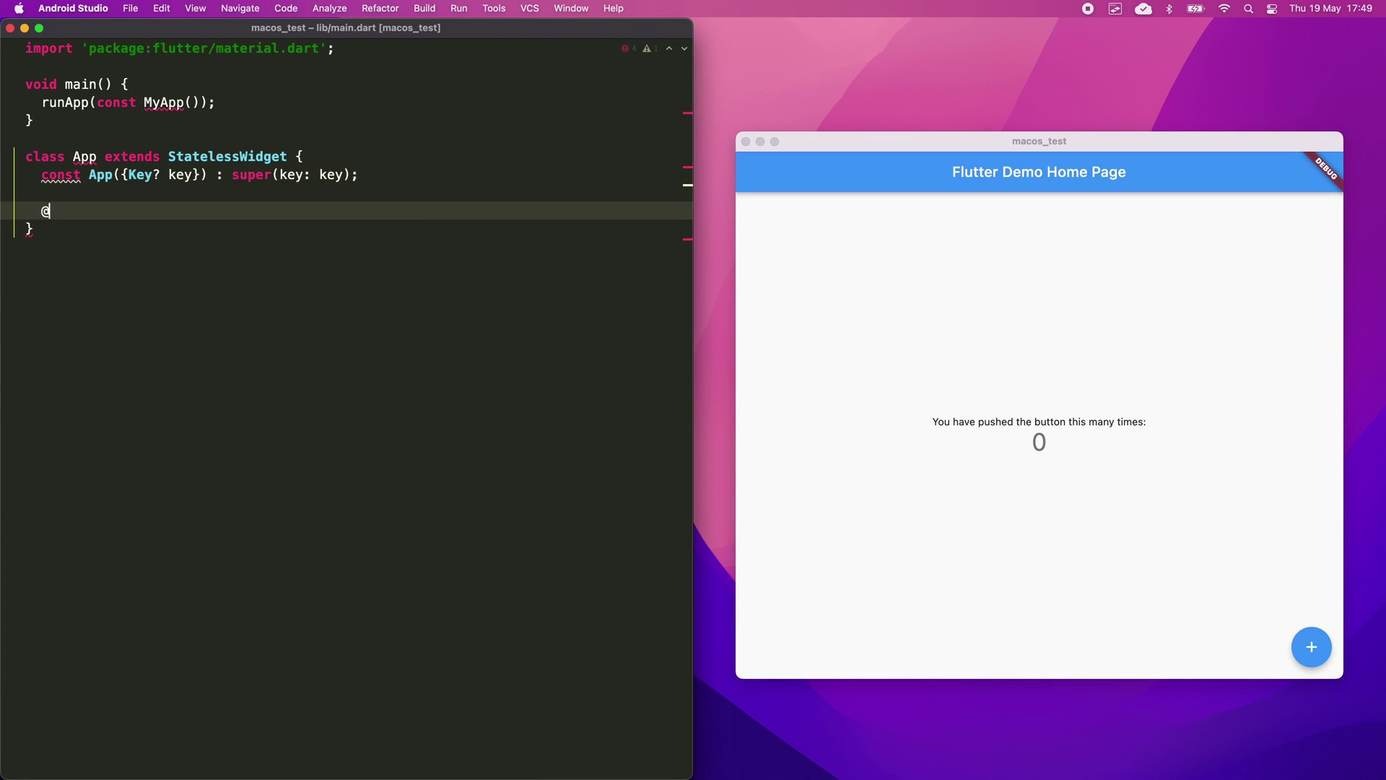
pyautogui.write('@override')
pyautogui.press('Return')
pyautogui.write('Widget build(BuildContext context) {     ')
pyautogui.write('return MacosA')
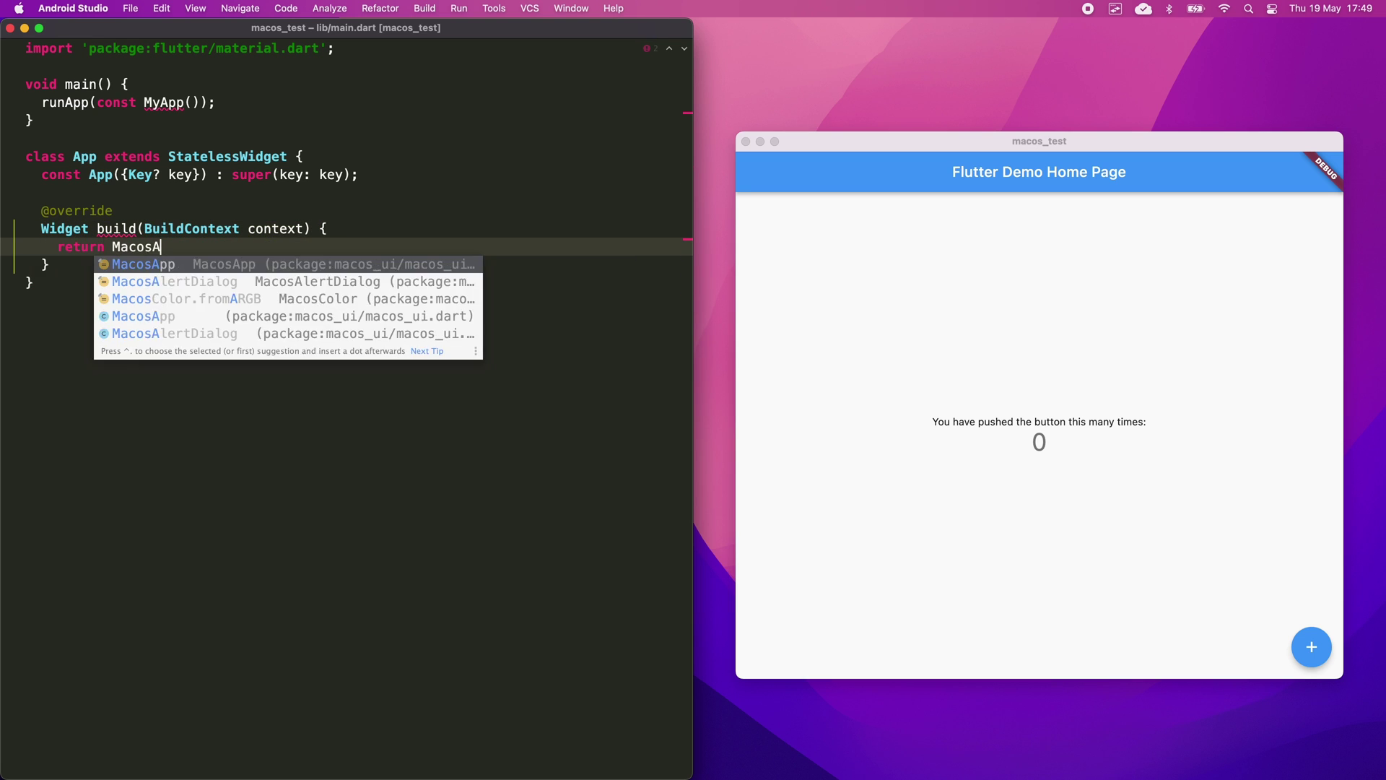
# Return a MacosApp with light and dark themes and themeMode, then save to restart
pyautogui.press('Tab')
pyautogui.write('theme: MacosThemeData.light(),')
pyautogui.press('Return')
pyautogui.write('darkTheme: ')
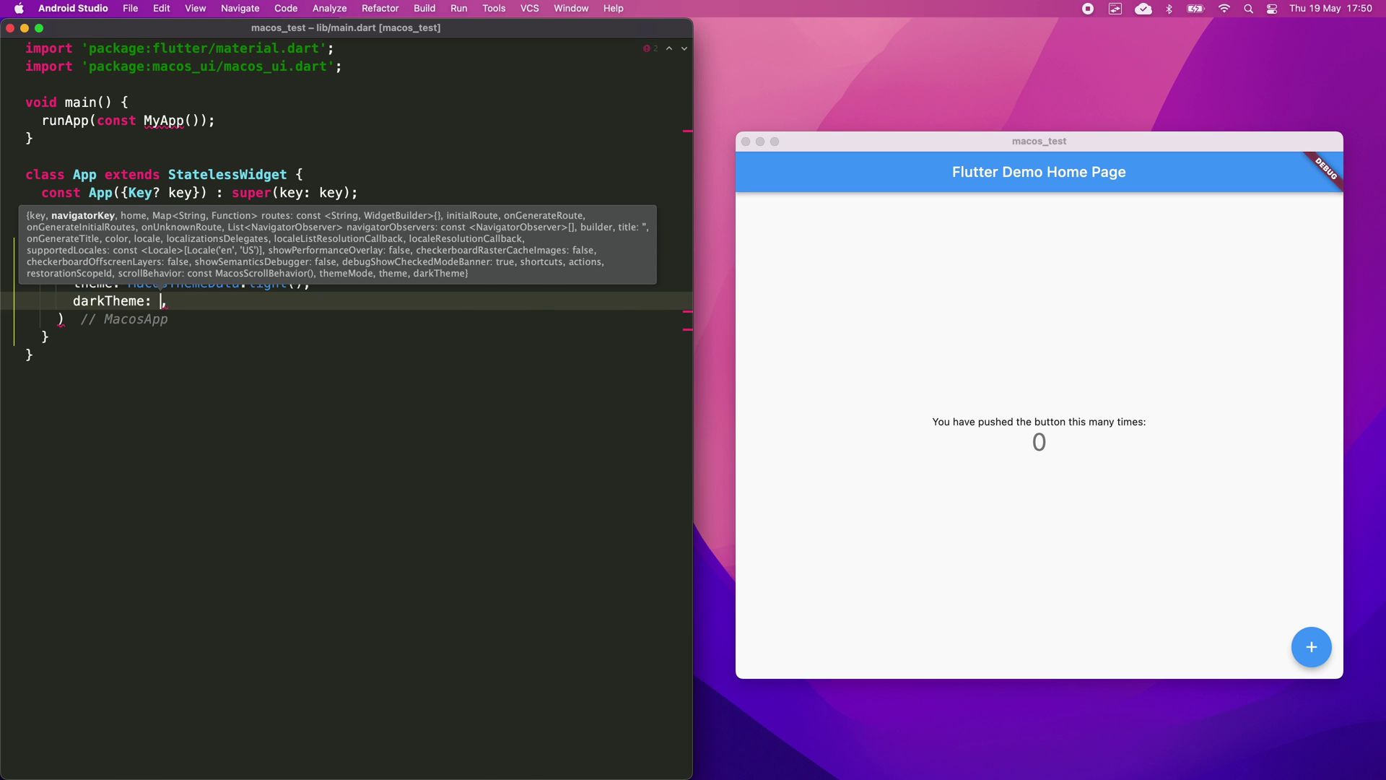
pyautogui.write('MacosThemeData.da')
pyautogui.press('Tab')
pyautogui.write(',')
pyautogui.press('Return')
pyautogui.write('themeMode: ThemeMode.light')
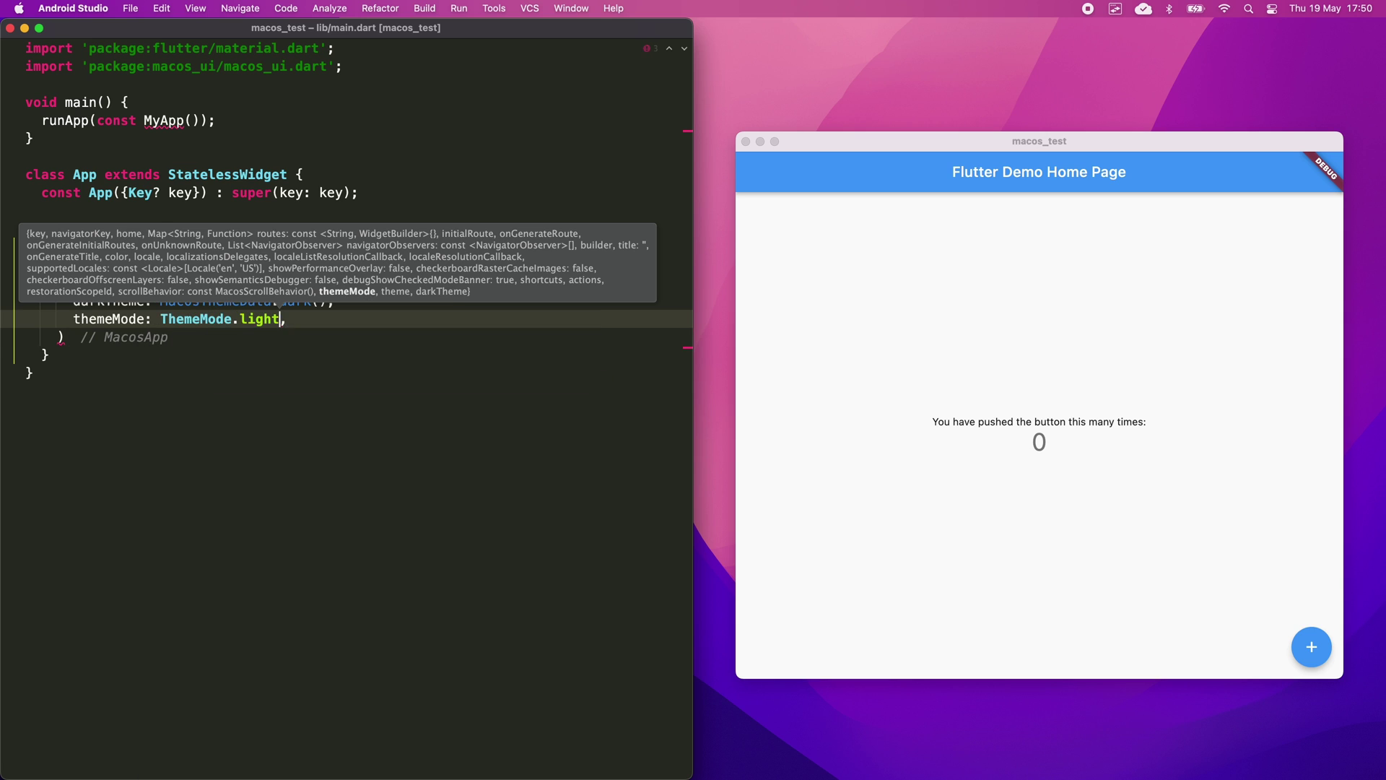
pyautogui.press('Escape')
pyautogui.hotkey('ctrl', 's')
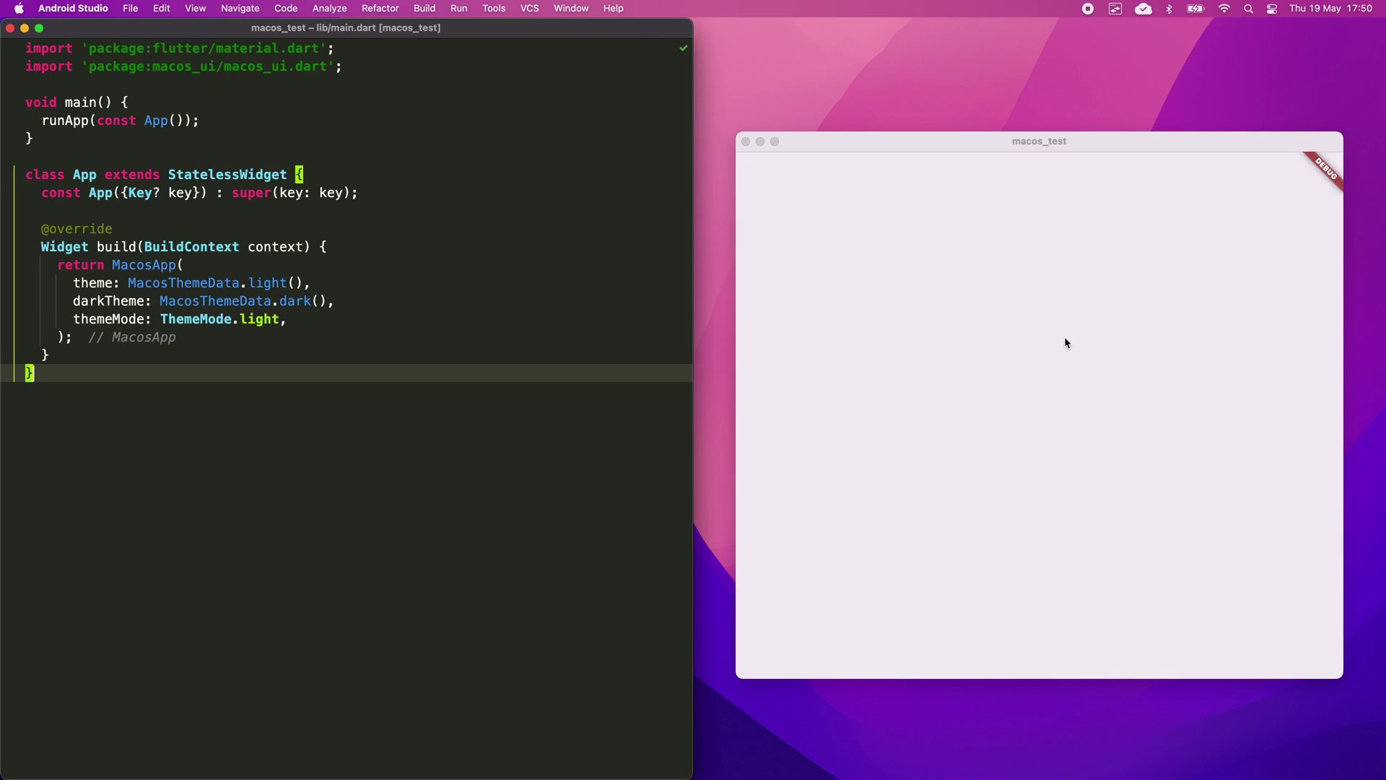
pyautogui.write('stful')
# Create the MainScreen stateful widget and set it as the app's home
pyautogui.press('Tab')
pyautogui.write('MainScreen')
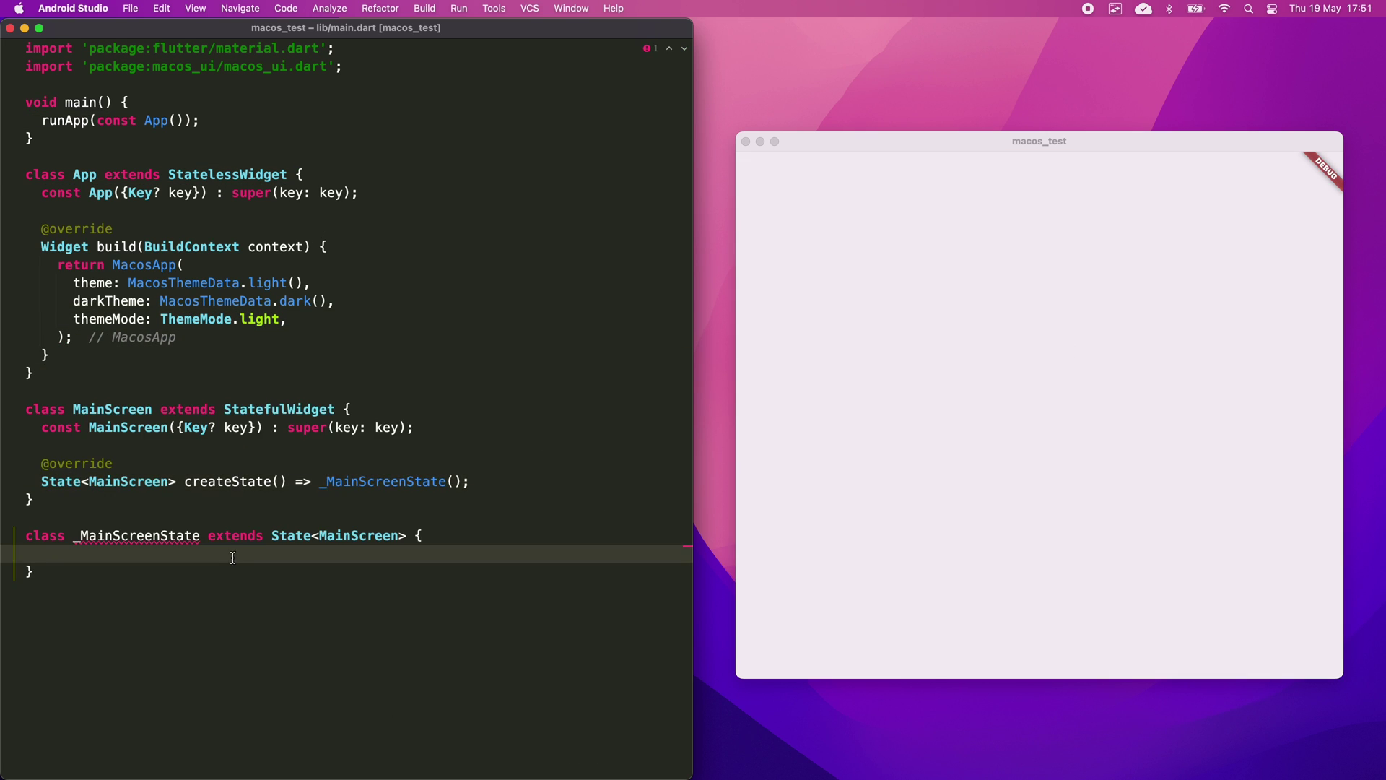
pyautogui.write('uild')
pyautogui.press('Tab')
pyautogui.write('return MacosWindow(')
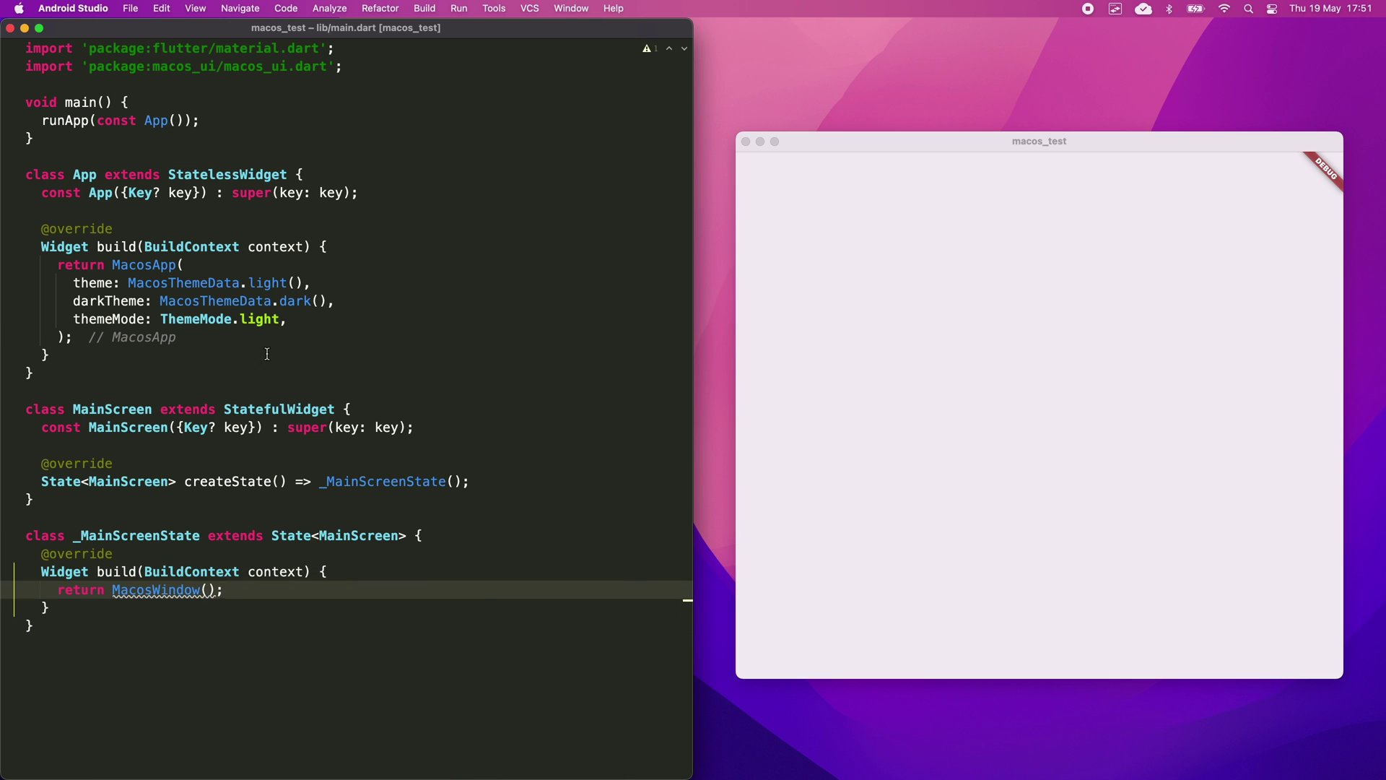
pyautogui.write('home: Mai,')
pyautogui.press('Tab')
pyautogui.click(208, 608)
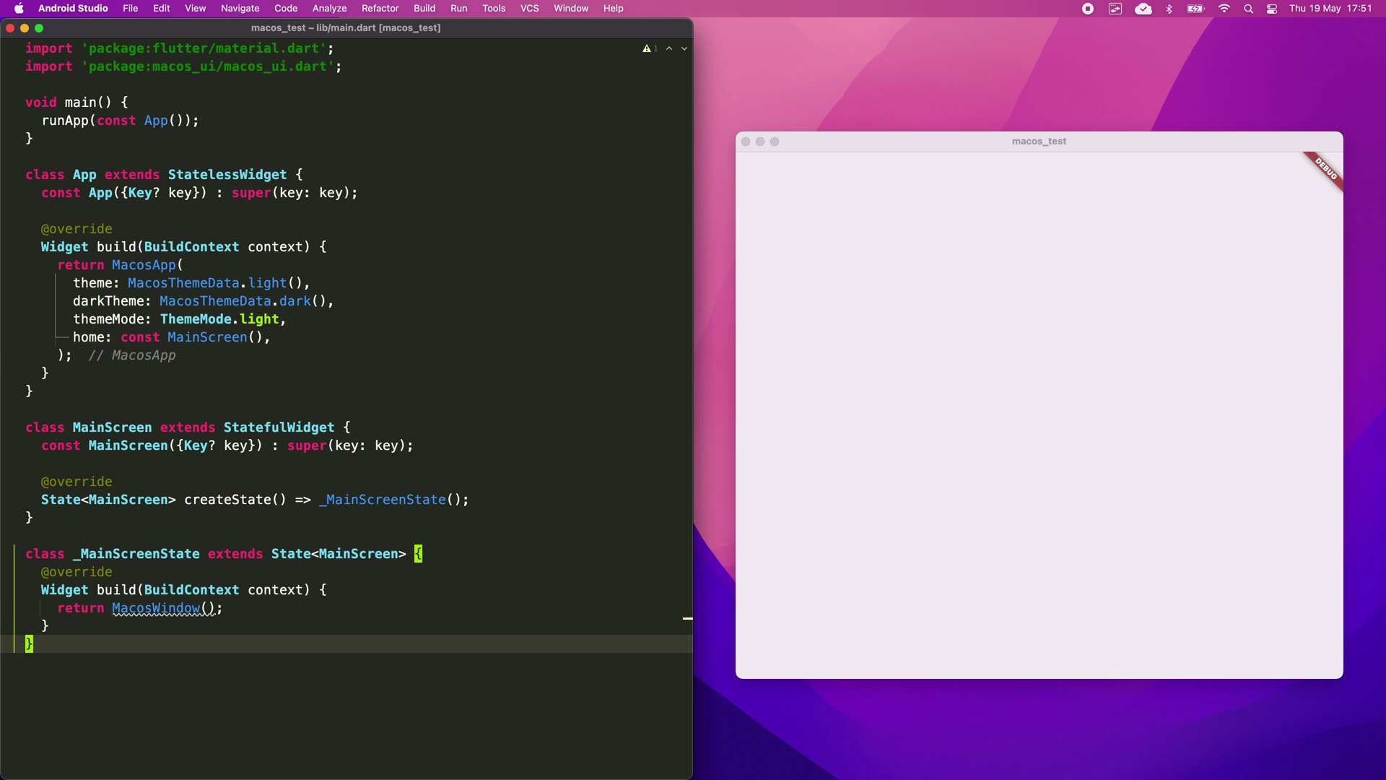
pyautogui.write('(')
pyautogui.write('sidebar: Sidebar(')
# Give the MacosWindow a Sidebar whose builder returns SidebarItems
pyautogui.press('Return')
pyautogui.write('minWidth: 180,')
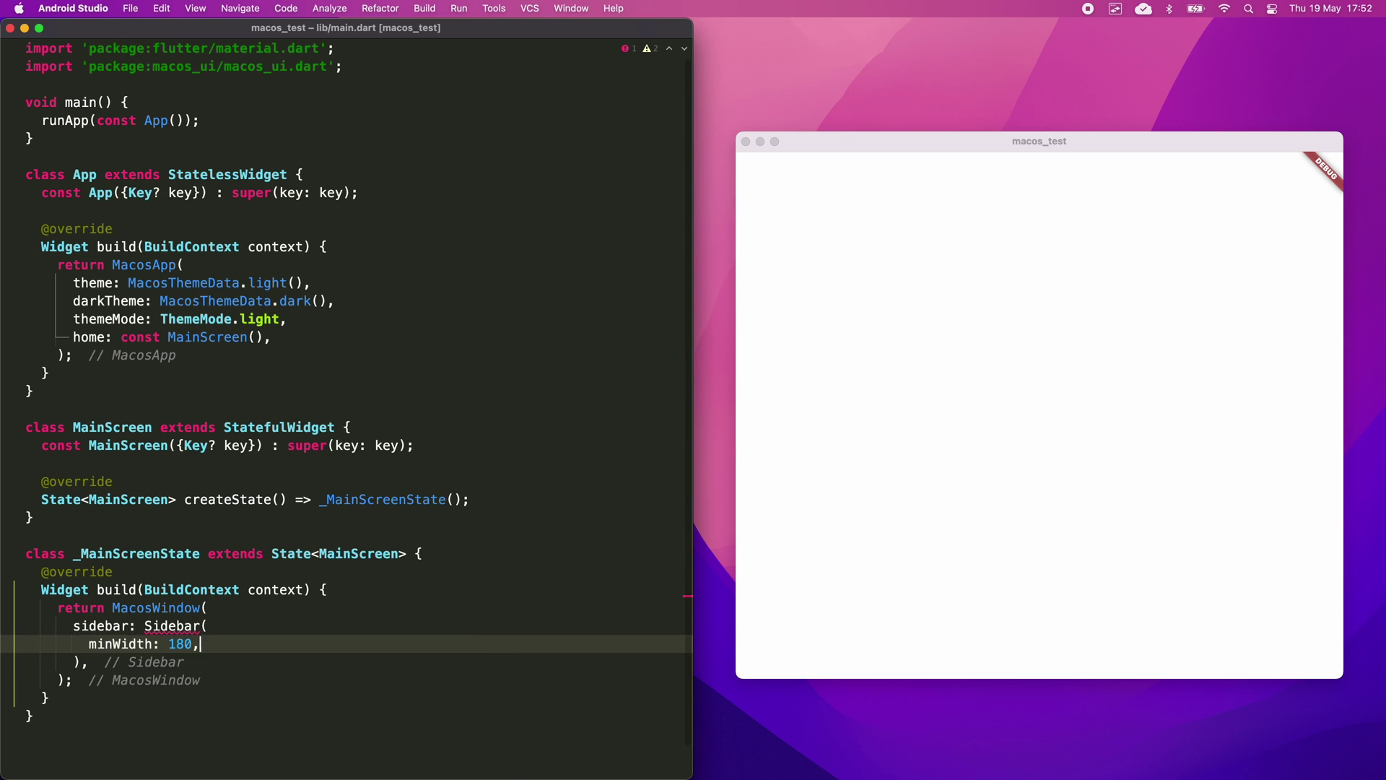
pyautogui.press('Return')
pyautogui.write('builder: (context, scrollControll')
pyautogui.write('er) {')
pyautogui.press('Return')
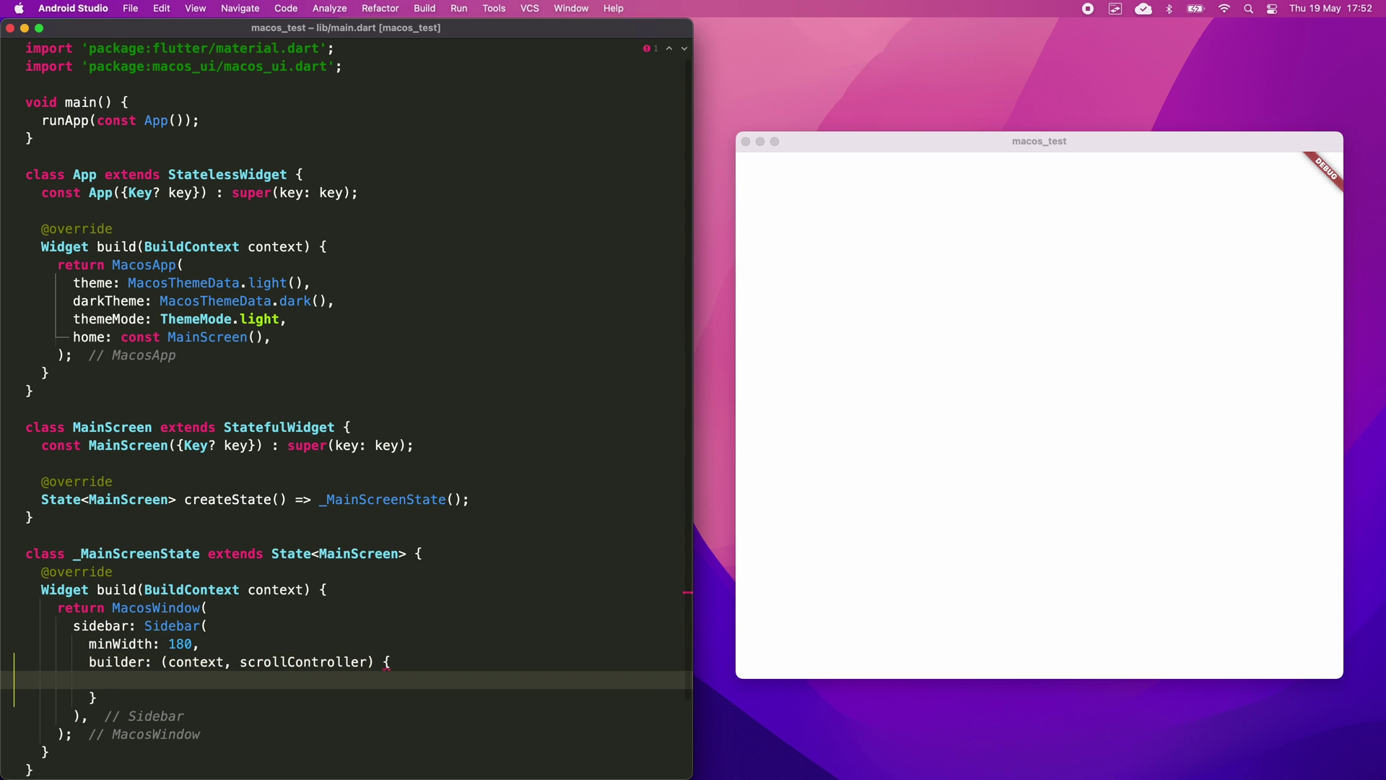
pyautogui.press('Tab')
pyautogui.write('int _')
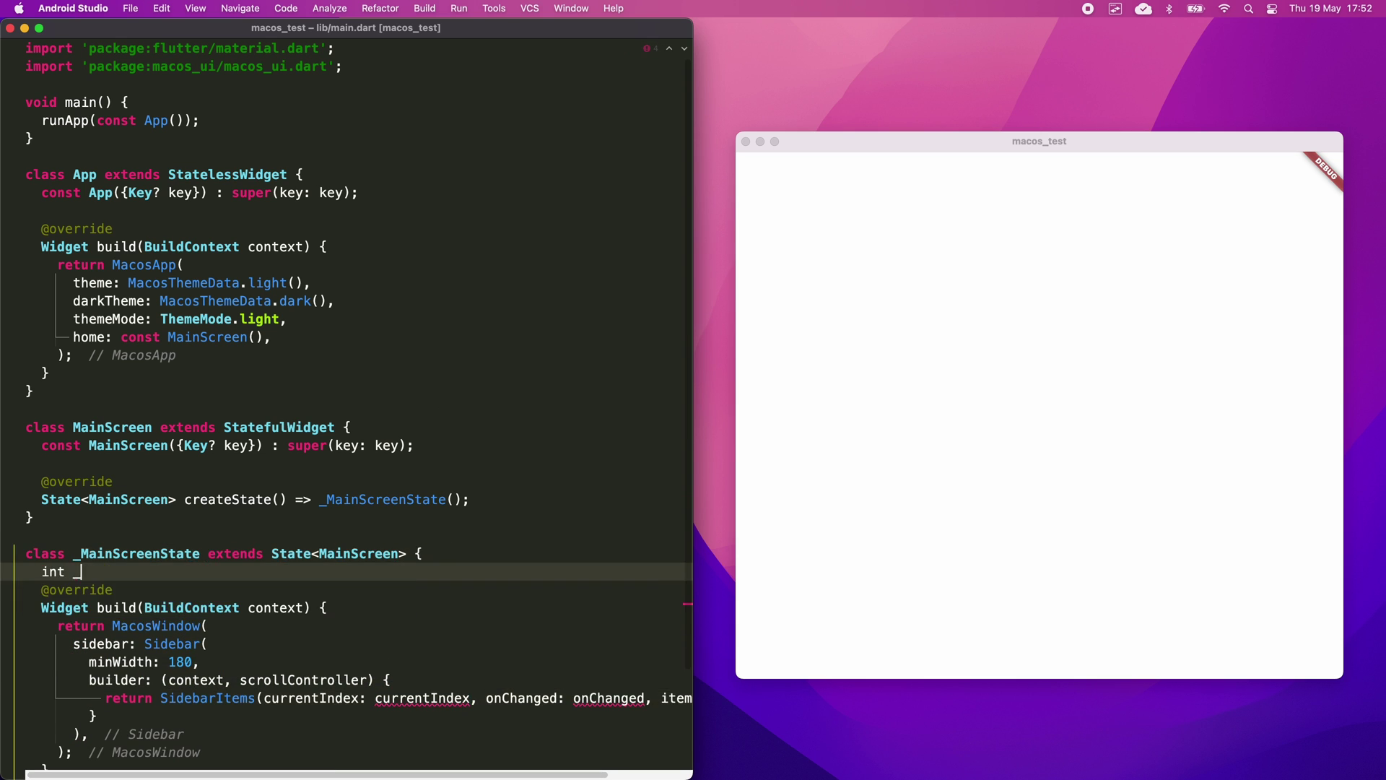
# Write the onChanged callback using _currentIndex, reformat the code, and resize the sidebar
pyautogui.doubleClick(154, 577)
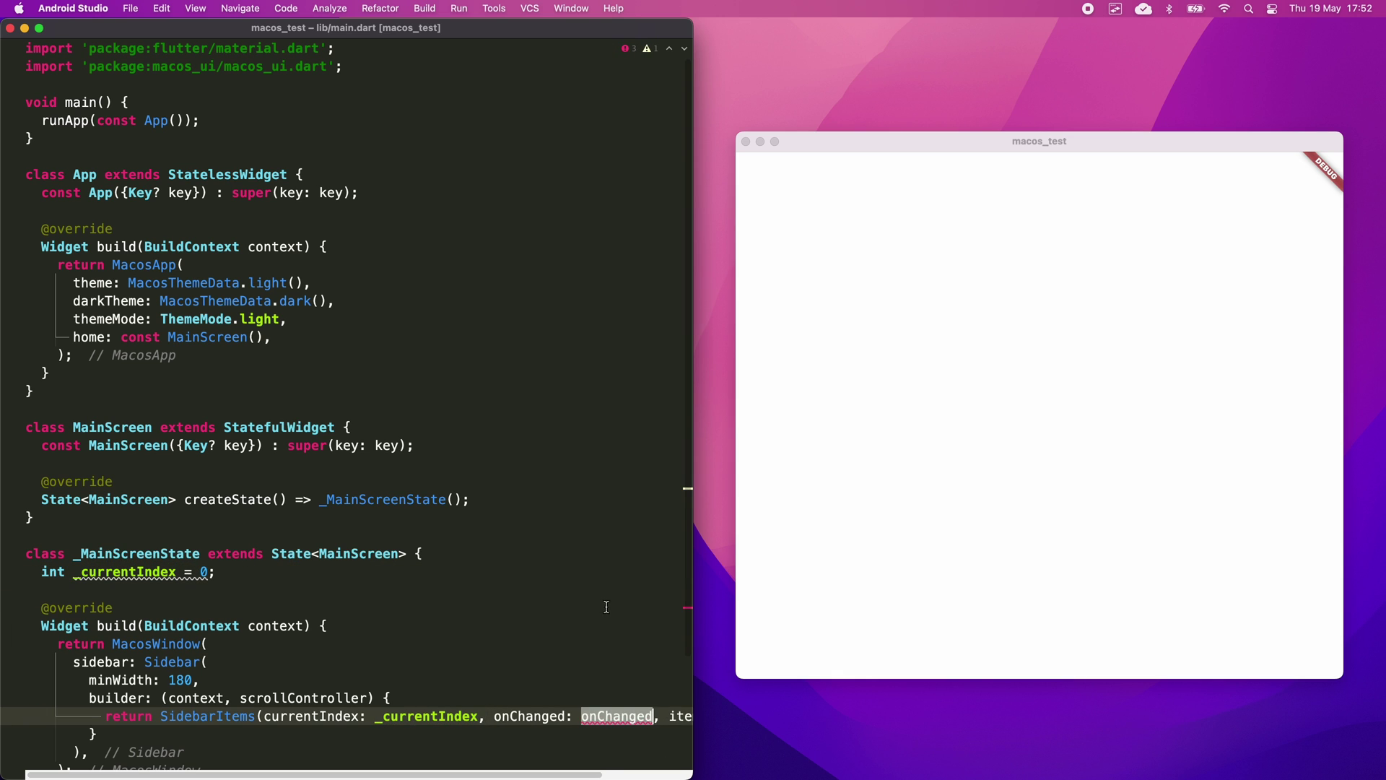
pyautogui.write('(index) {')
pyautogui.press('Return')
pyautogui.press('Tab')
pyautogui.press('Return')
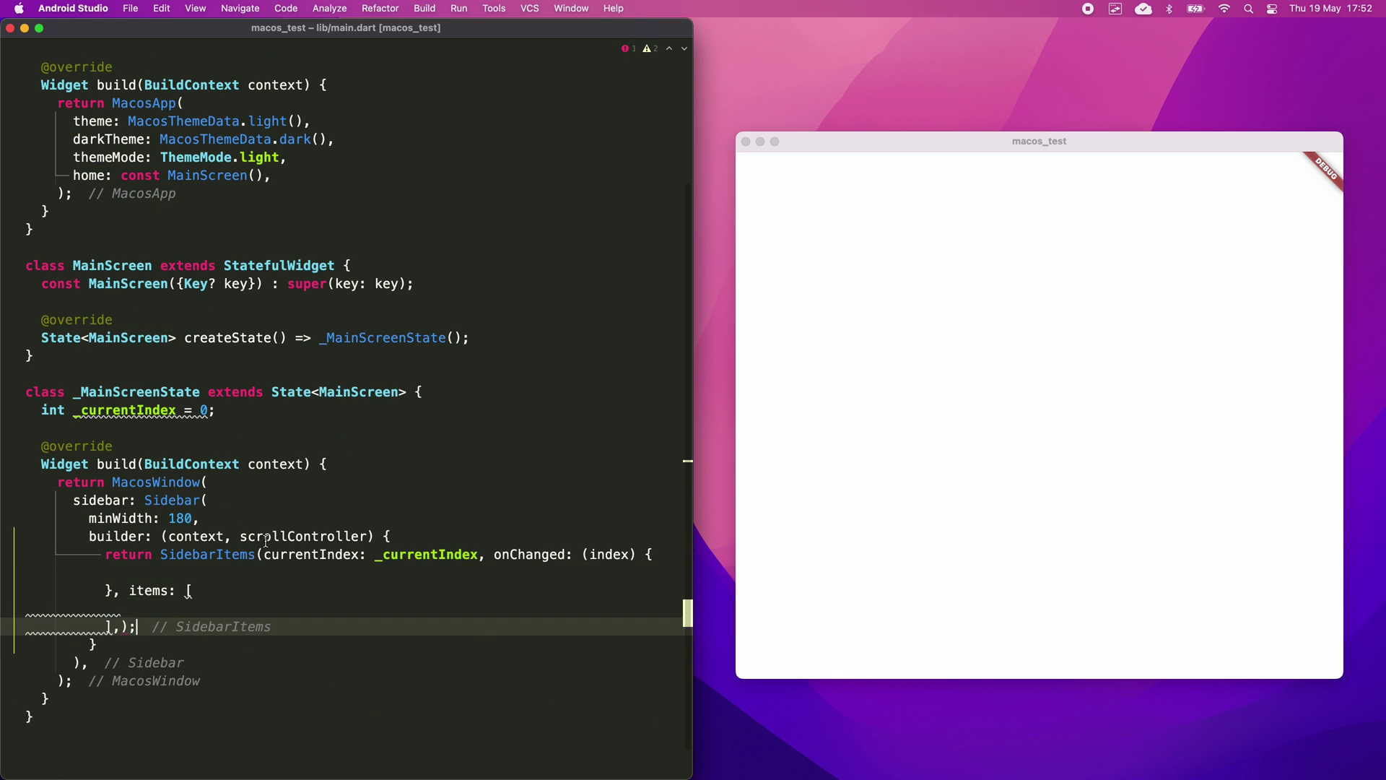
pyautogui.press('super+alt+l')
pyautogui.click(621, 700)
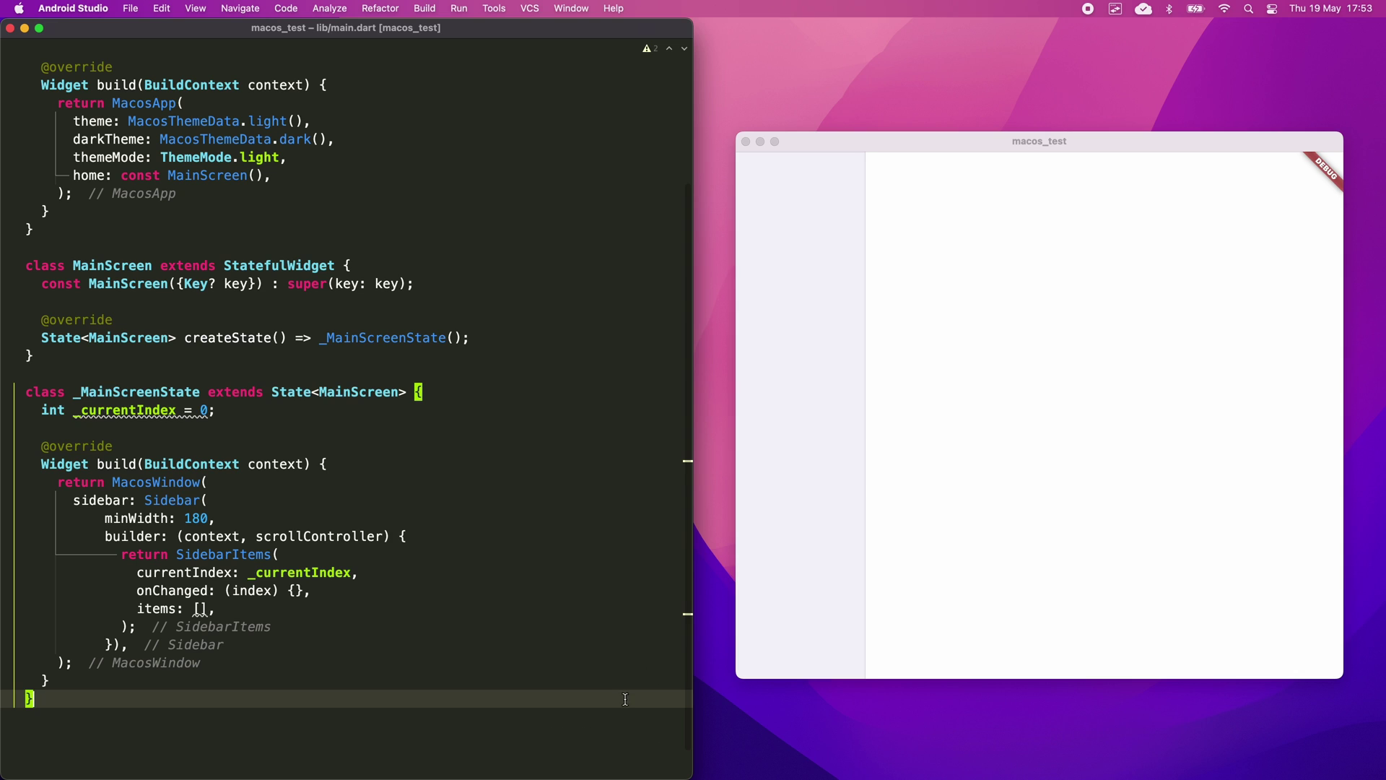
pyautogui.moveTo(865, 429); pyautogui.dragTo(910, 412)
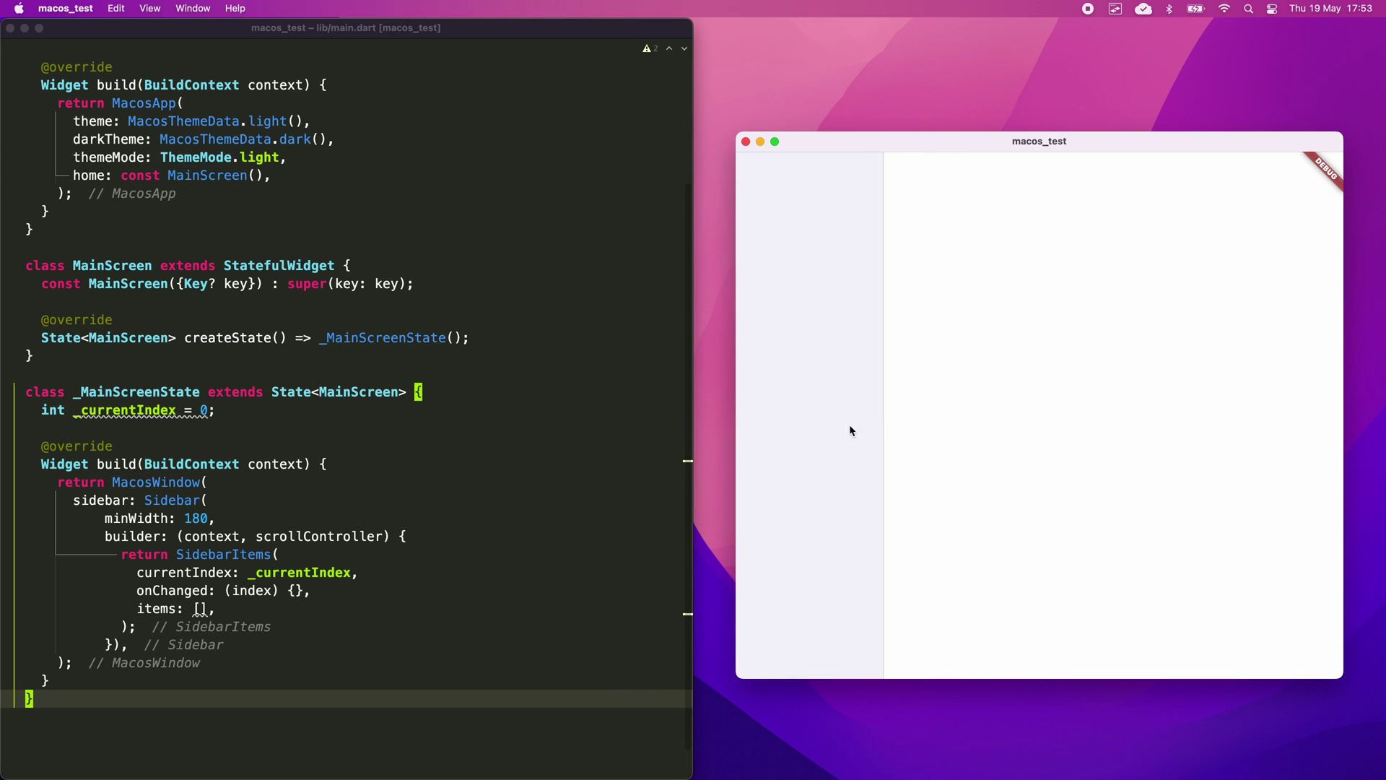
# Add a Main SidebarItem with a CupertinoIcons.macwindow MacosIcon to the items list
pyautogui.click(202, 609)
pyautogui.press('Return')
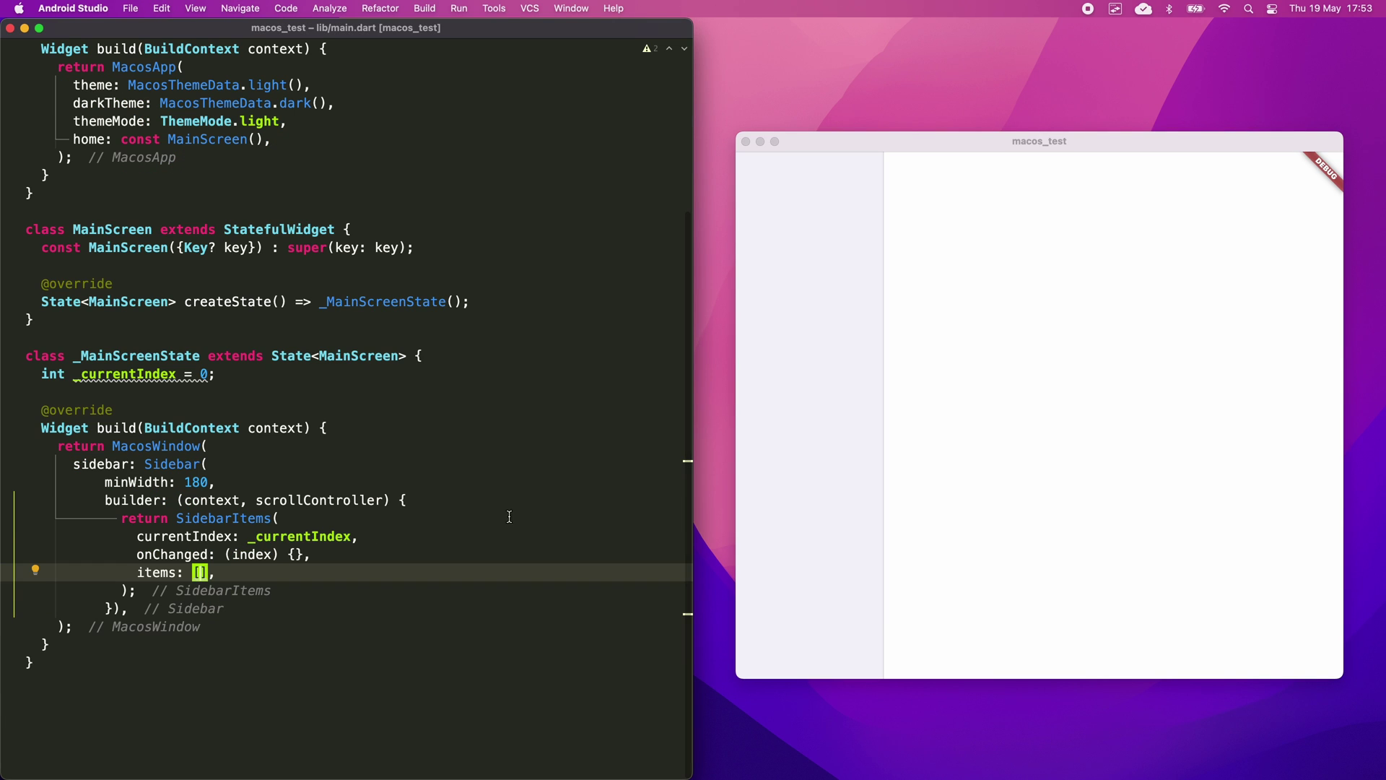
pyautogui.write('SidebarI')
pyautogui.press('Return')
pyautogui.write('leading: MacosI')
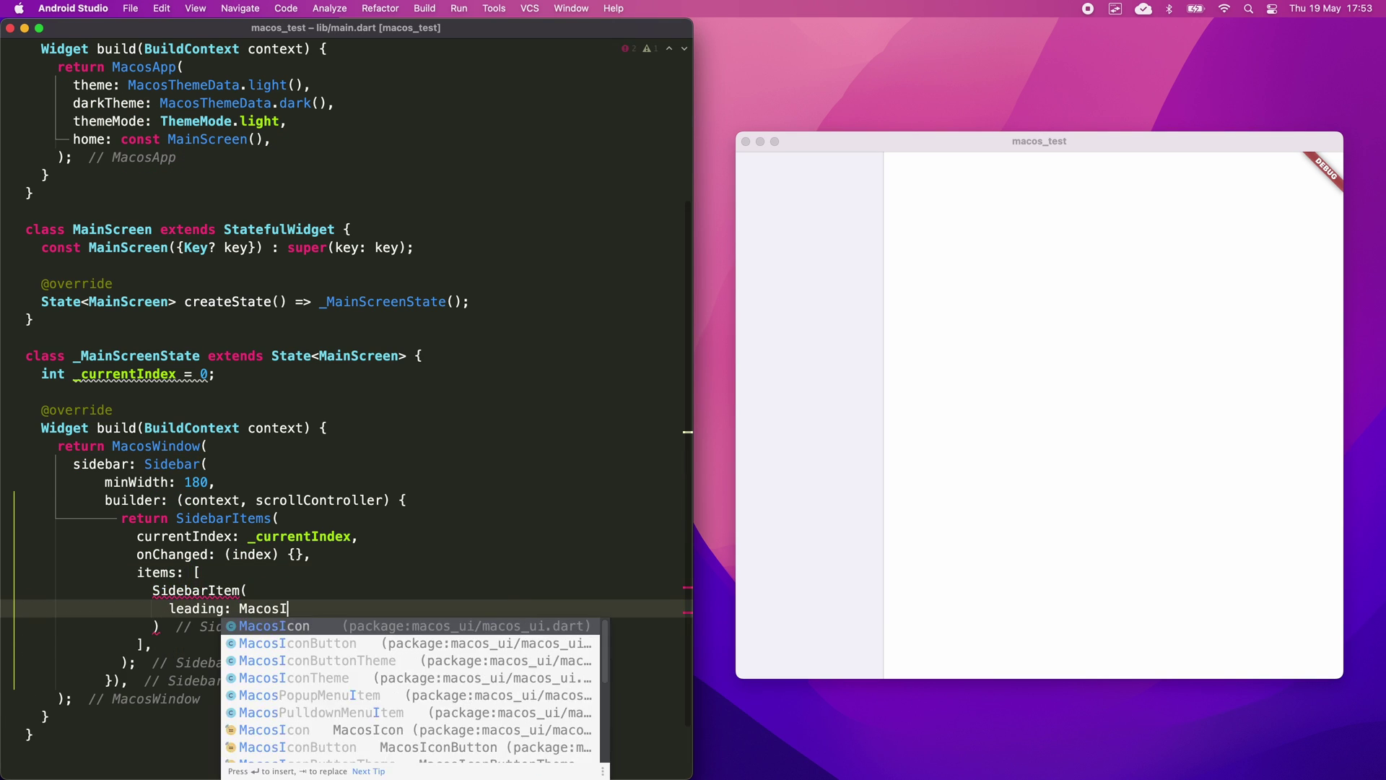
pyautogui.press('Return')
pyautogui.write('Cupertinoic')
pyautogui.press('Return')
pyautogui.write('.macwindow),')
pyautogui.press('Return')
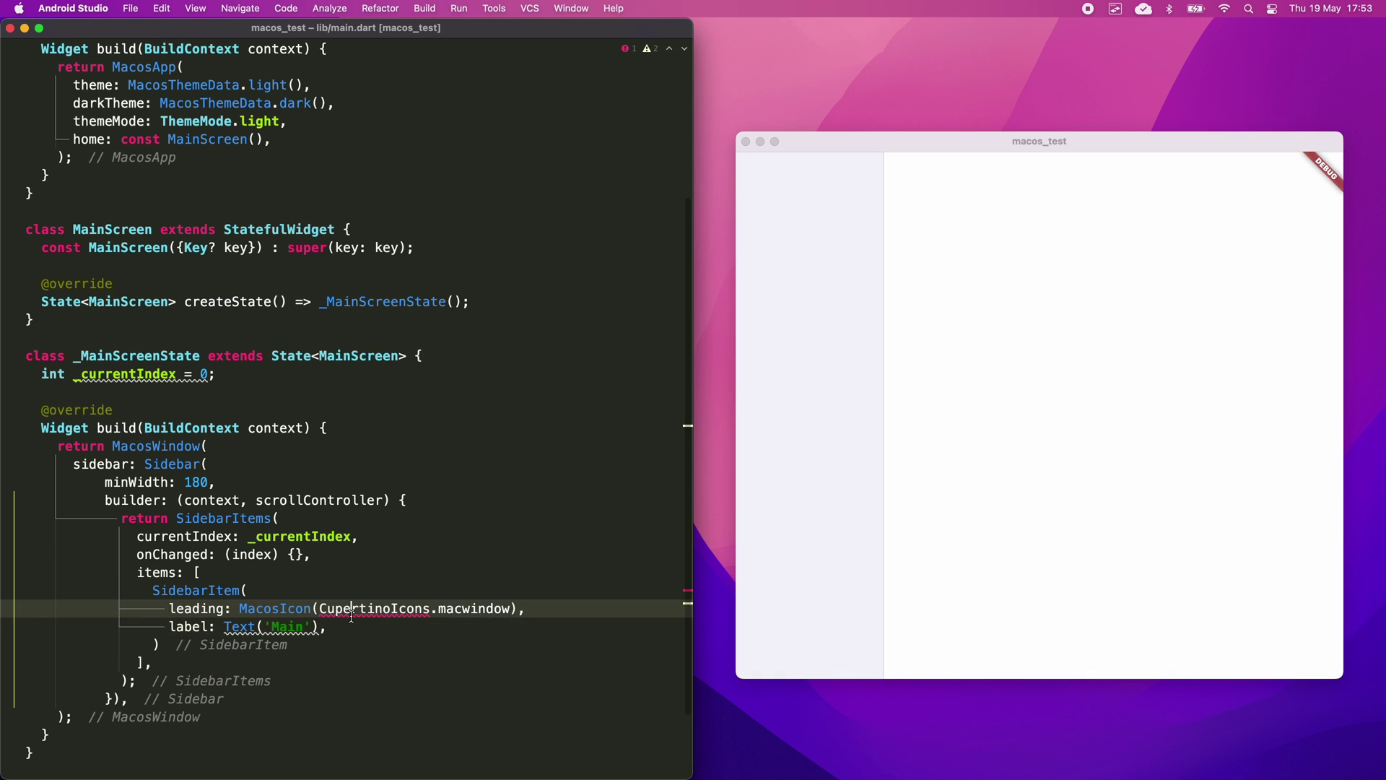
pyautogui.write('const')
pyautogui.press('Return')
pyautogui.write('child: Indexed')
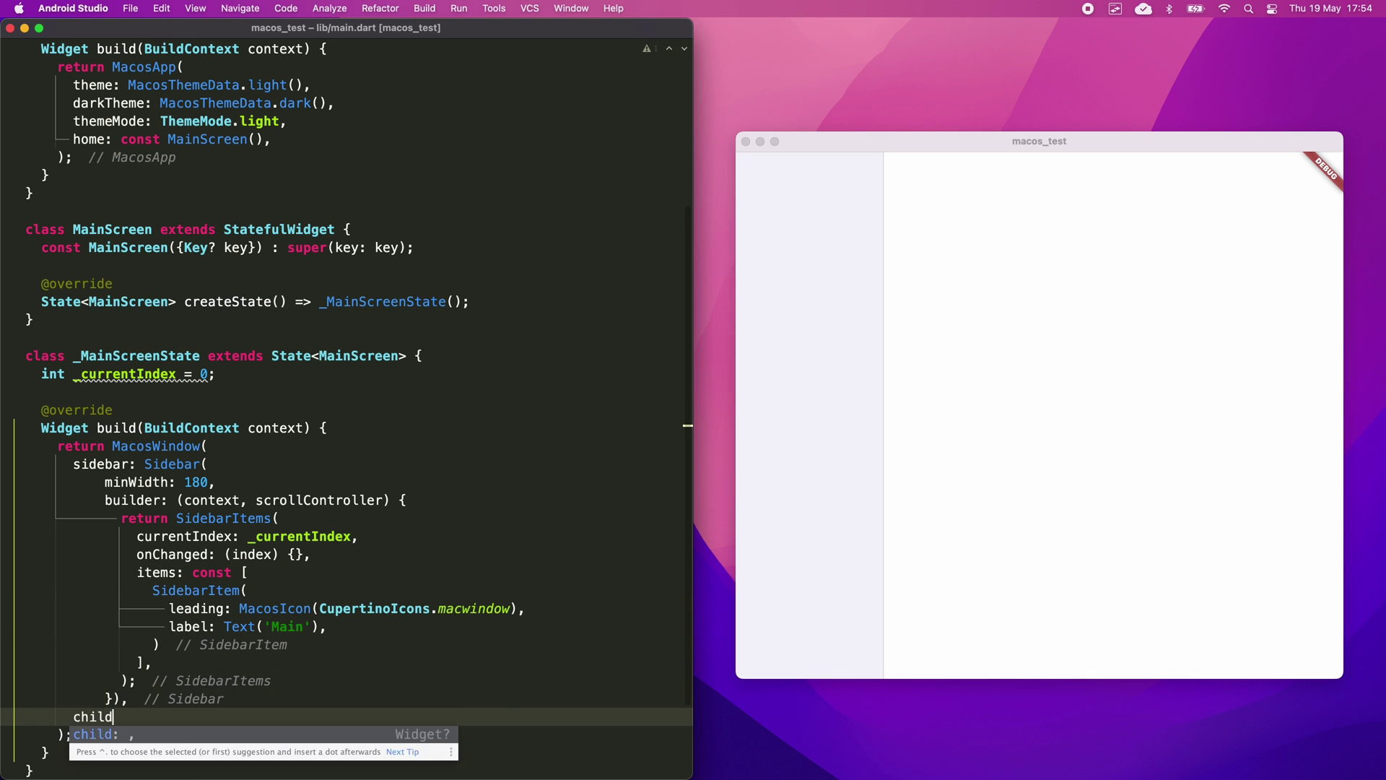
# Add an IndexedStack child indexed by _currentIndex with ContentArea builder pages
pyautogui.press('Return')
pyautogui.write('index: _cur')
pyautogui.press('Return')
pyautogui.write('children: [')
pyautogui.press('Return')
pyautogui.write('MacosScaffold(   ')
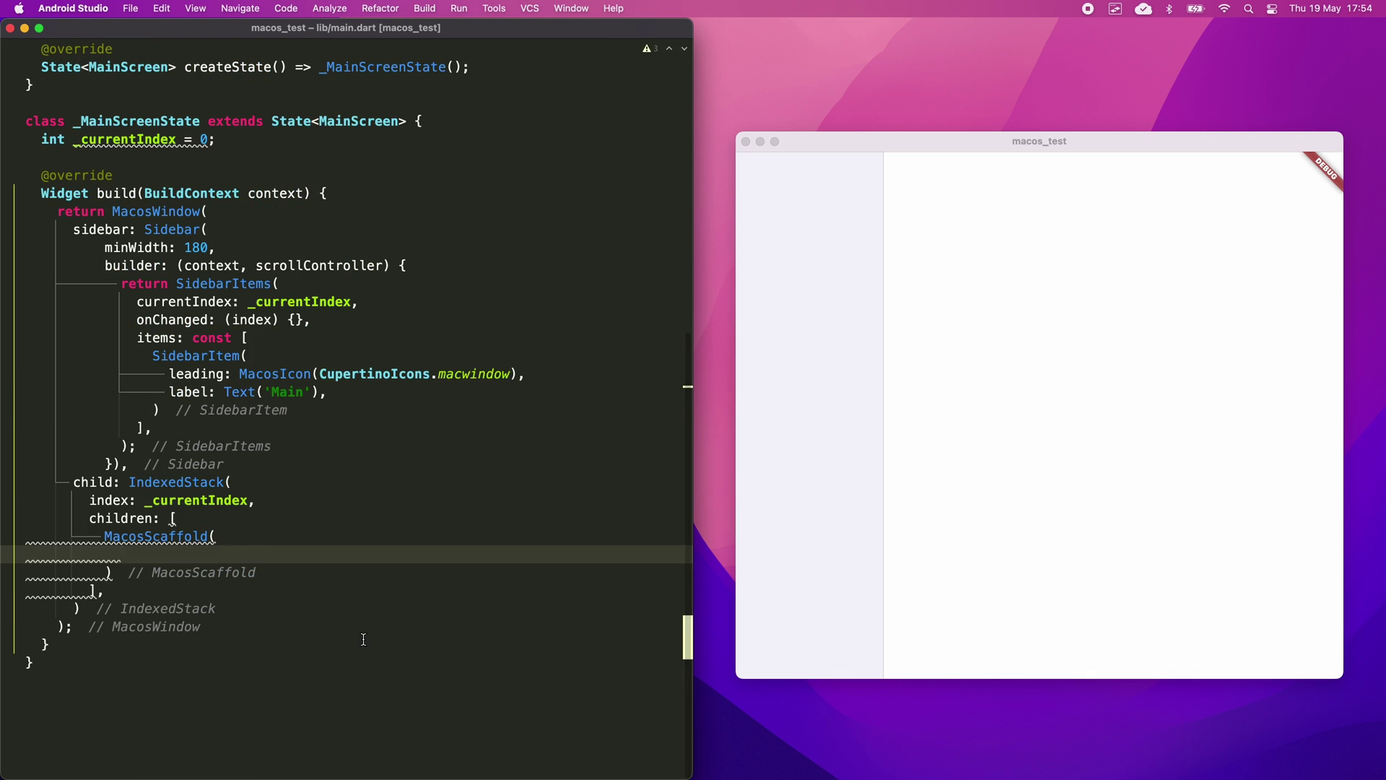
pyautogui.write('children: [     ContentA')
pyautogui.press('Return')
pyautogui.write('((context, scrollController) {))')
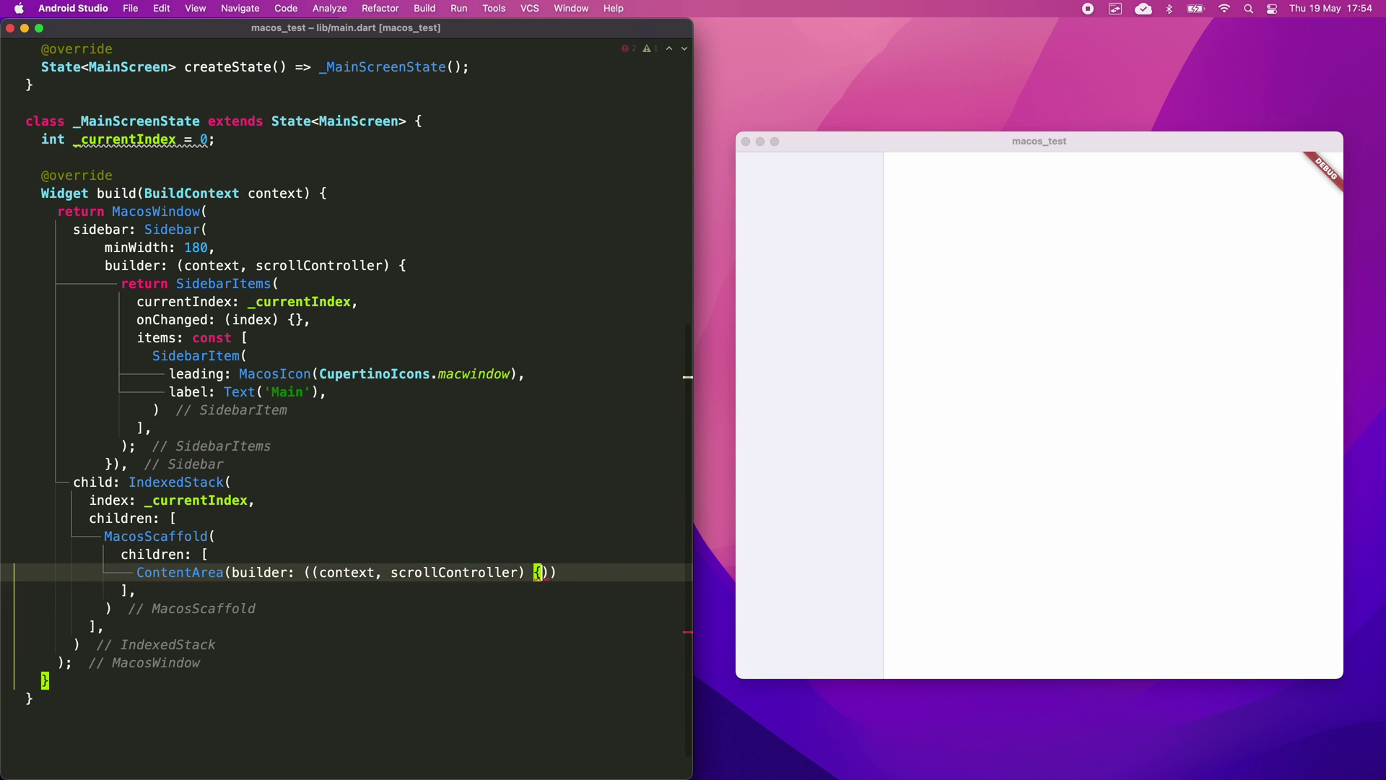
pyautogui.press('Return')
pyautogui.write('return const Cen')
pyautogui.press('Return')
pyautogui.write("child: Text('Main'),")
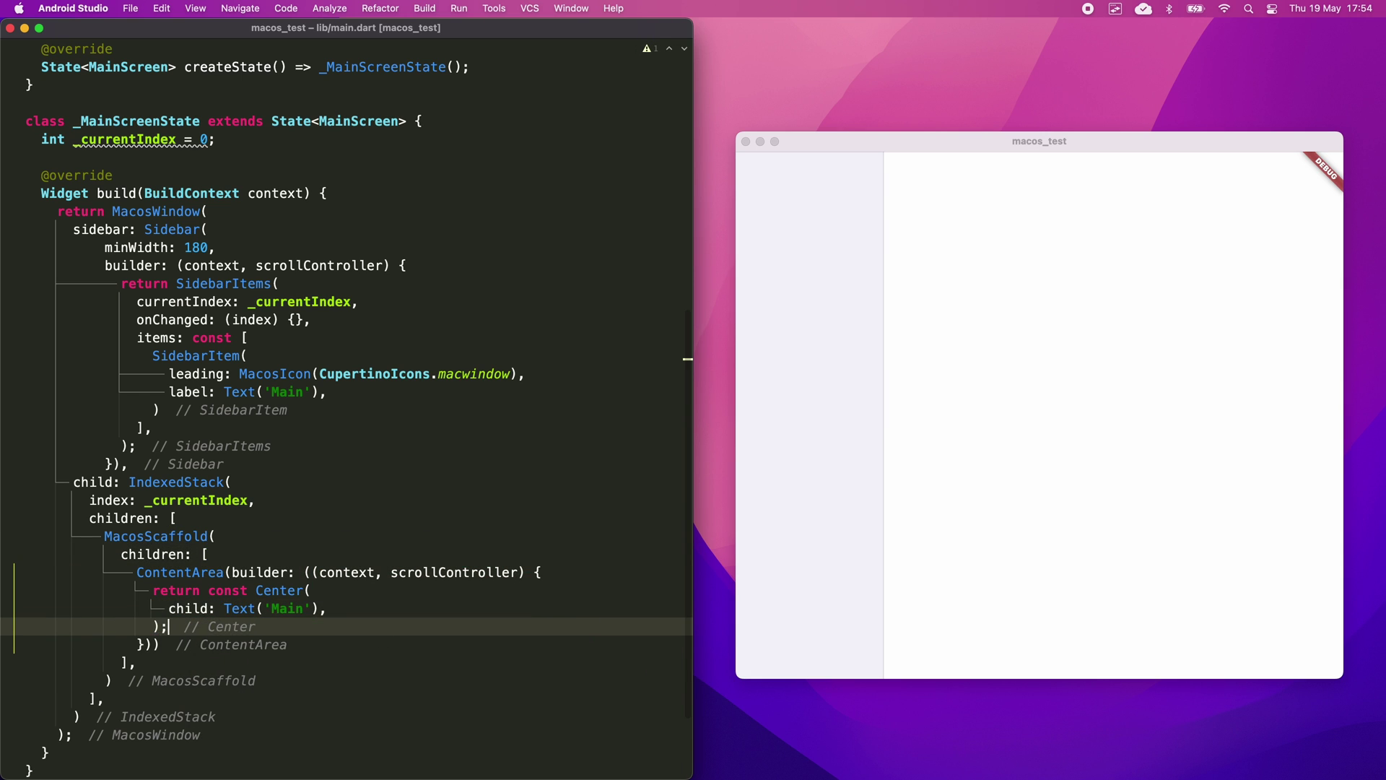
# Reformat the code and check the Main and Second item entries in the running app
pyautogui.hotkey('ctrl', 'alt', 'l')
pyautogui.moveTo(865, 223); pyautogui.dragTo(876, 224)
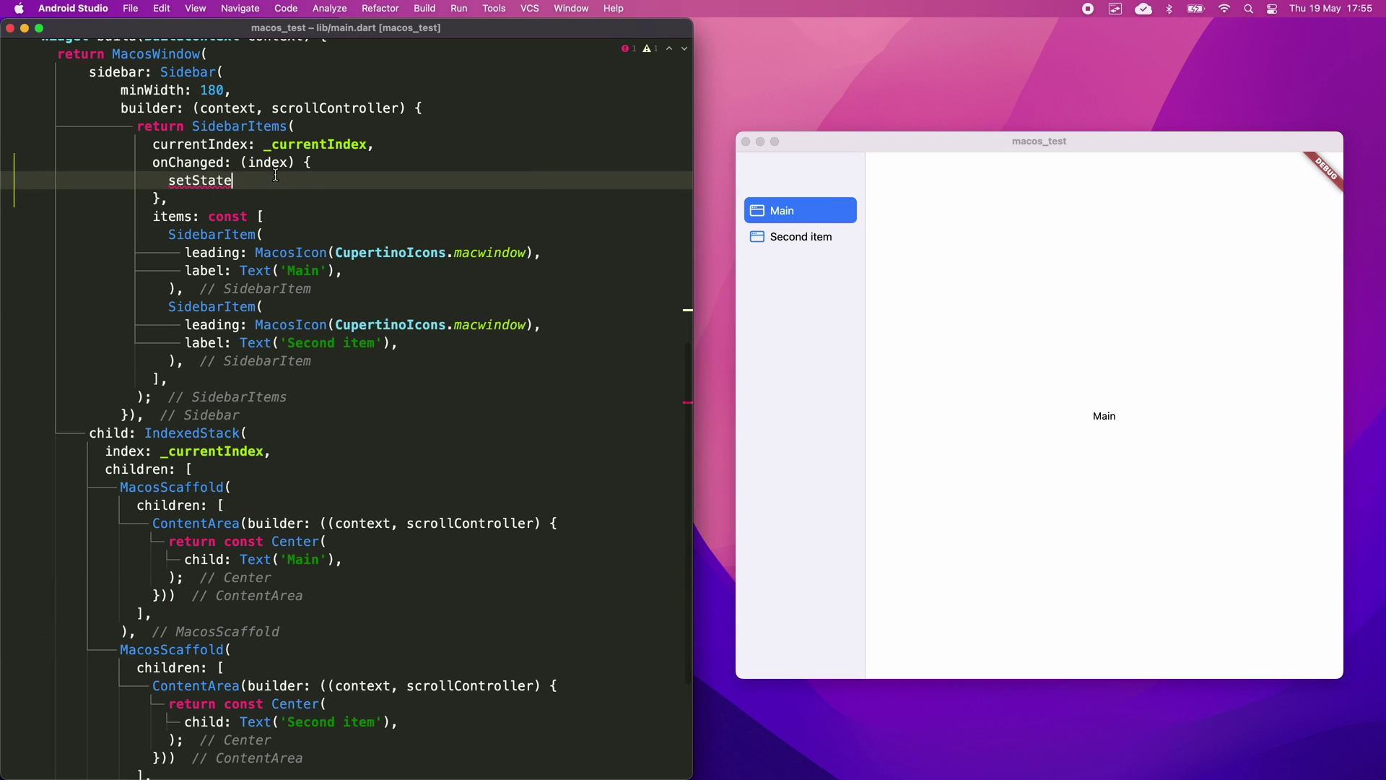
pyautogui.click(786, 244)
pyautogui.write('List<Widget> widgets = [];')
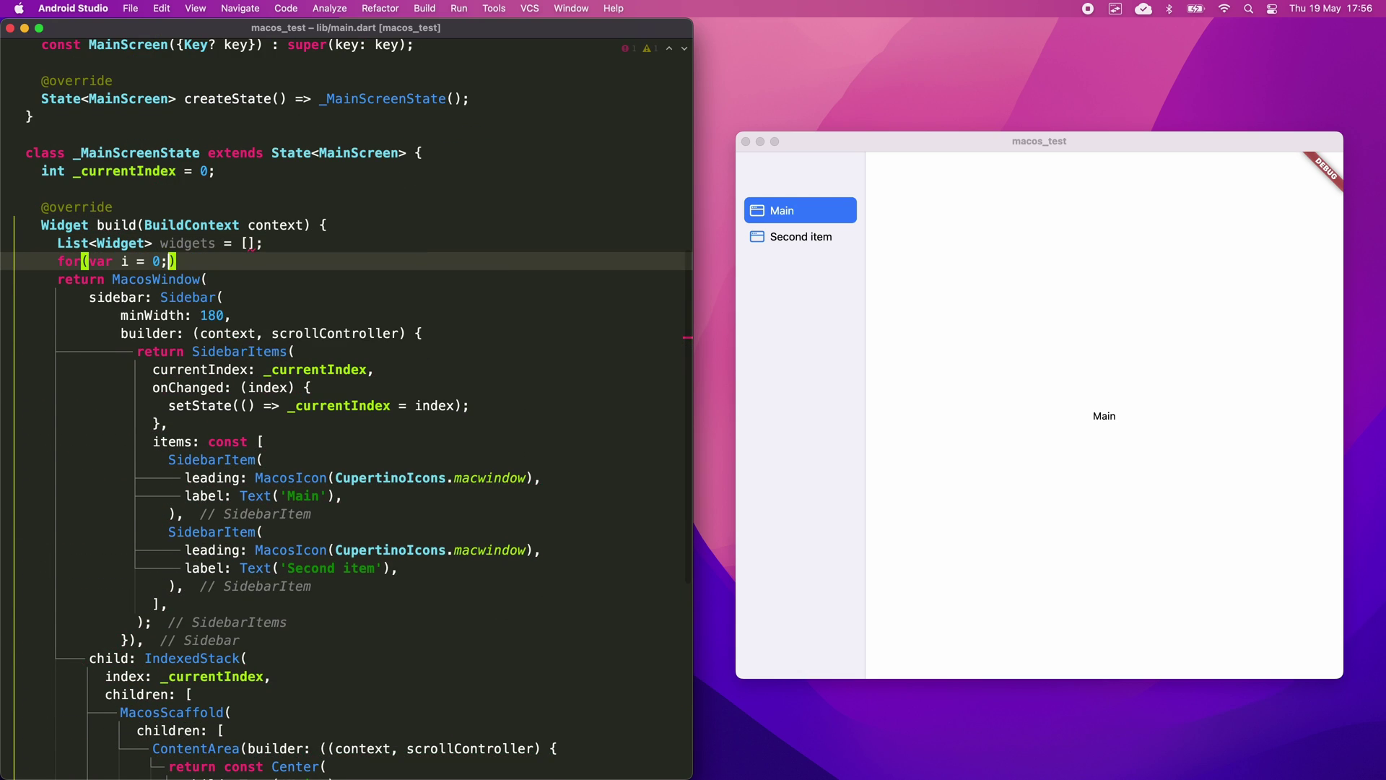
pyautogui.write('i < 1000; i++) {')
# Build 1000 CupertinoActivityIndicators and show them in a 25-column GridView.count on the second page
pyautogui.press('Return')
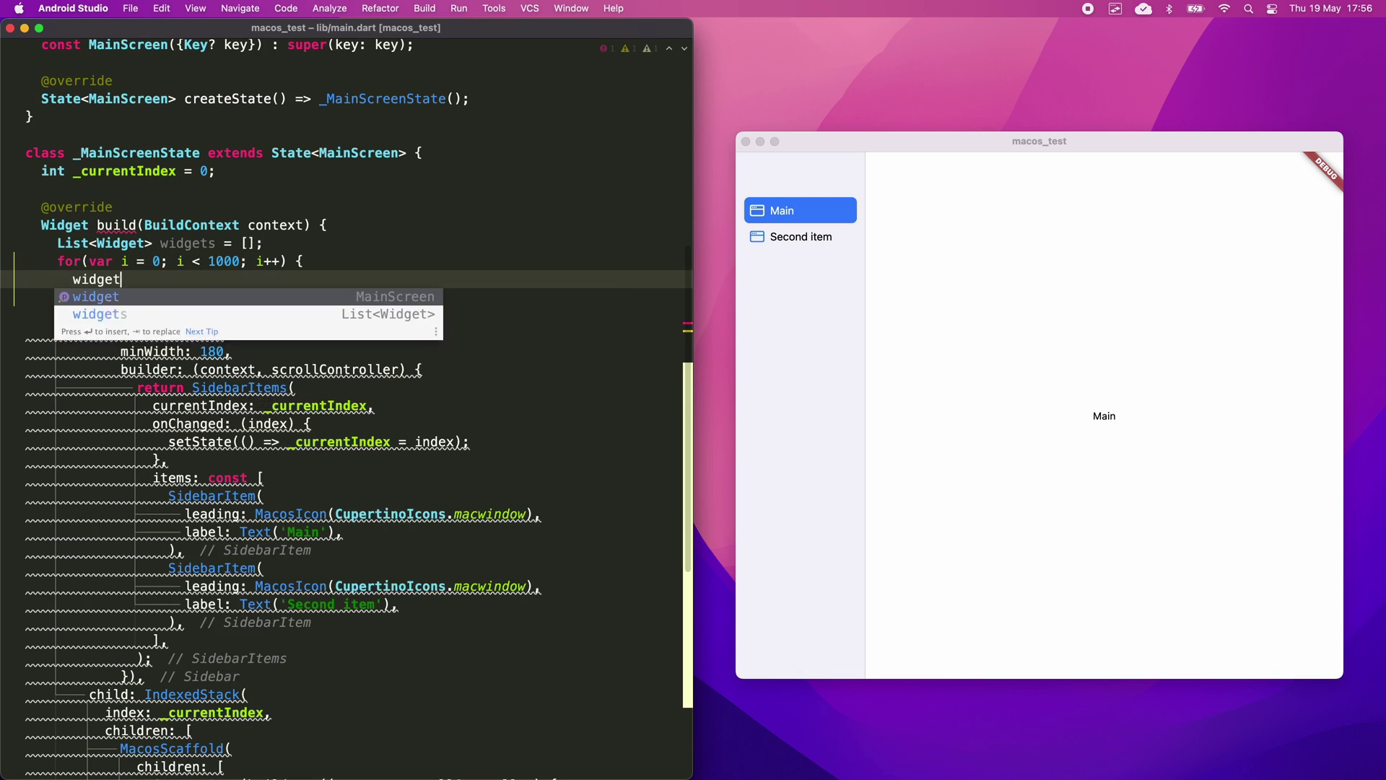
pyautogui.write('widgets.add(const CupertinoActivityIndicator(')
pyautogui.press('Return')
pyautogui.write('color: CupertinoColors.systemGrey,')
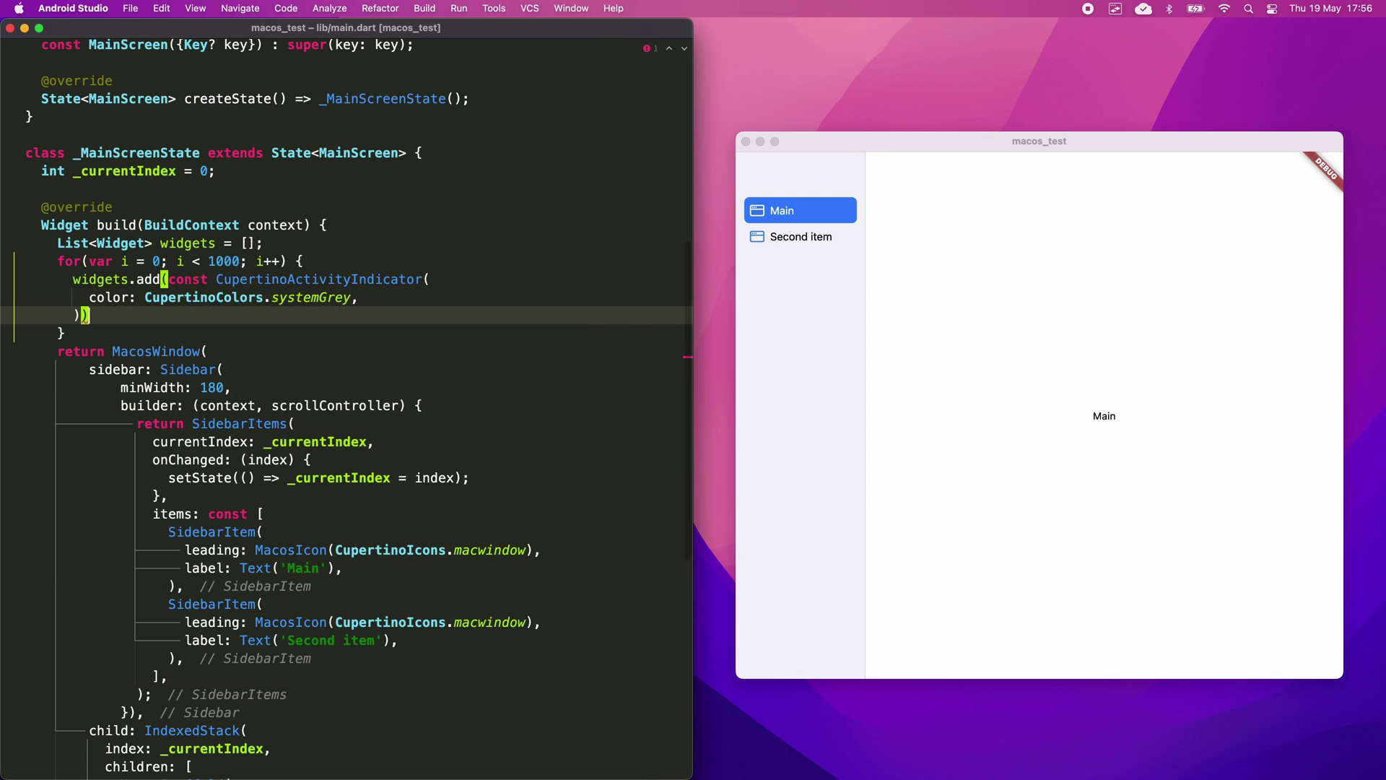
pyautogui.scroll(-10, 347, 434)
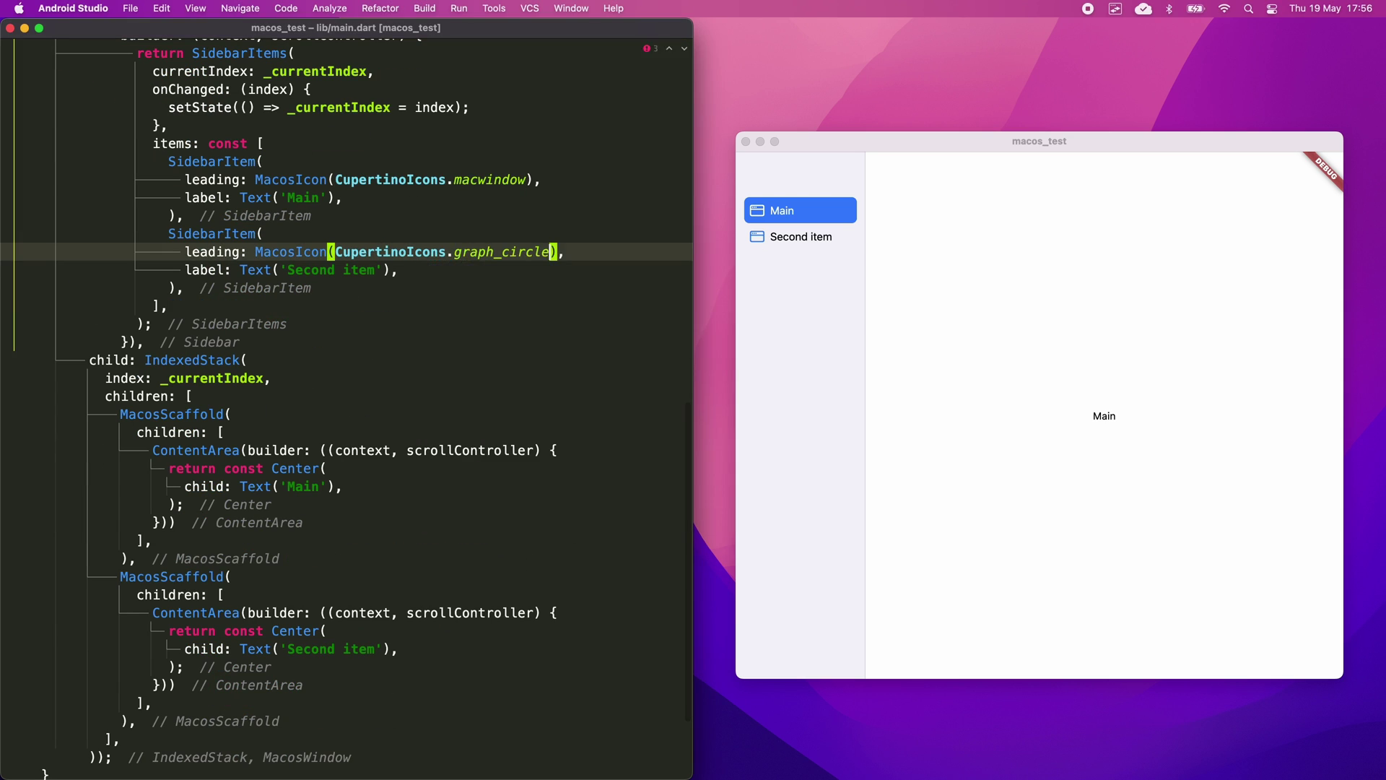
pyautogui.doubleClick(256, 649)
pyautogui.write('GridV')
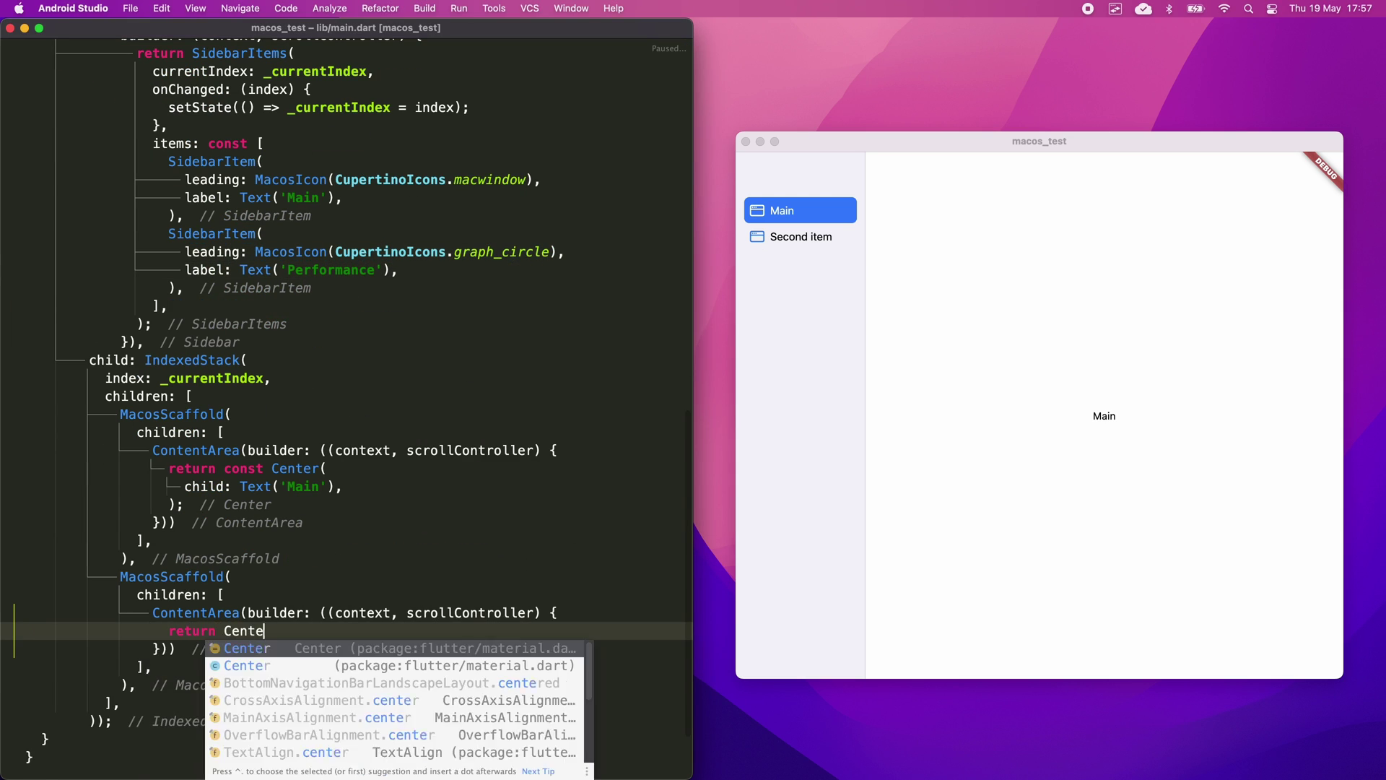
pyautogui.press('Return')
pyautogui.write('cou')
pyautogui.press('Return')
pyautogui.write('25')
pyautogui.press('Tab')
pyautogui.write('widgets,')
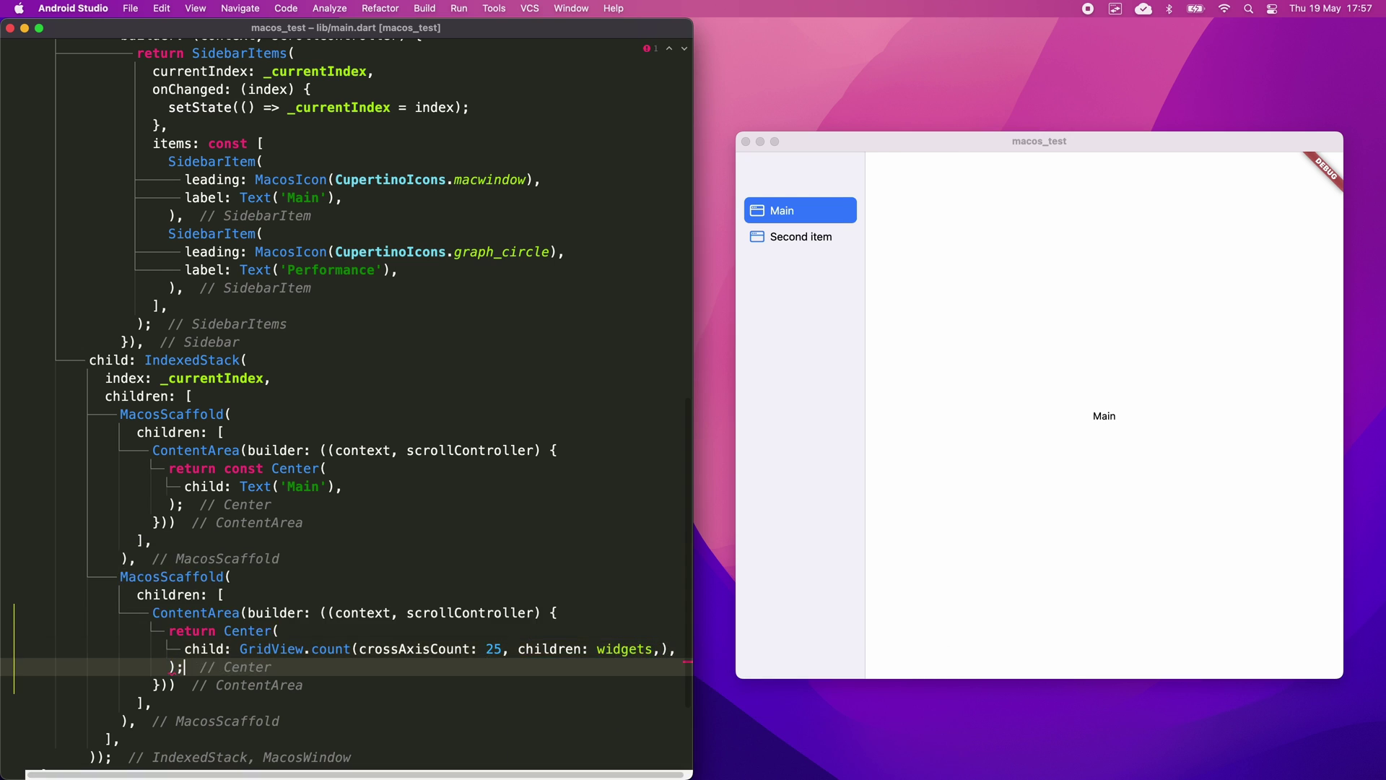
pyautogui.hotkey('ctrl', 'alt', 'l')
# Switch back and forth between the Performance and Main pages in the running app
pyautogui.click(739, 654)
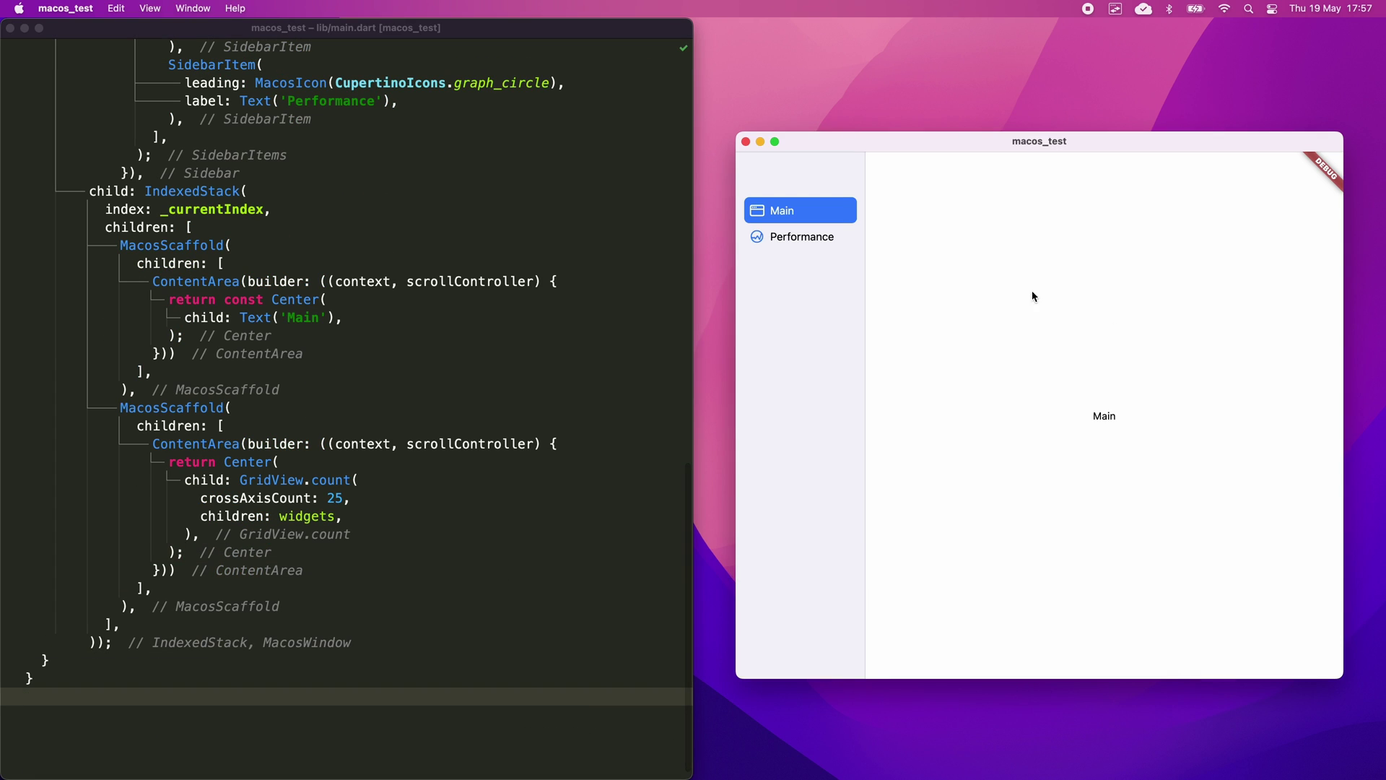
pyautogui.click(831, 237)
pyautogui.click(801, 211)
pyautogui.click(811, 236)
pyautogui.click(804, 217)
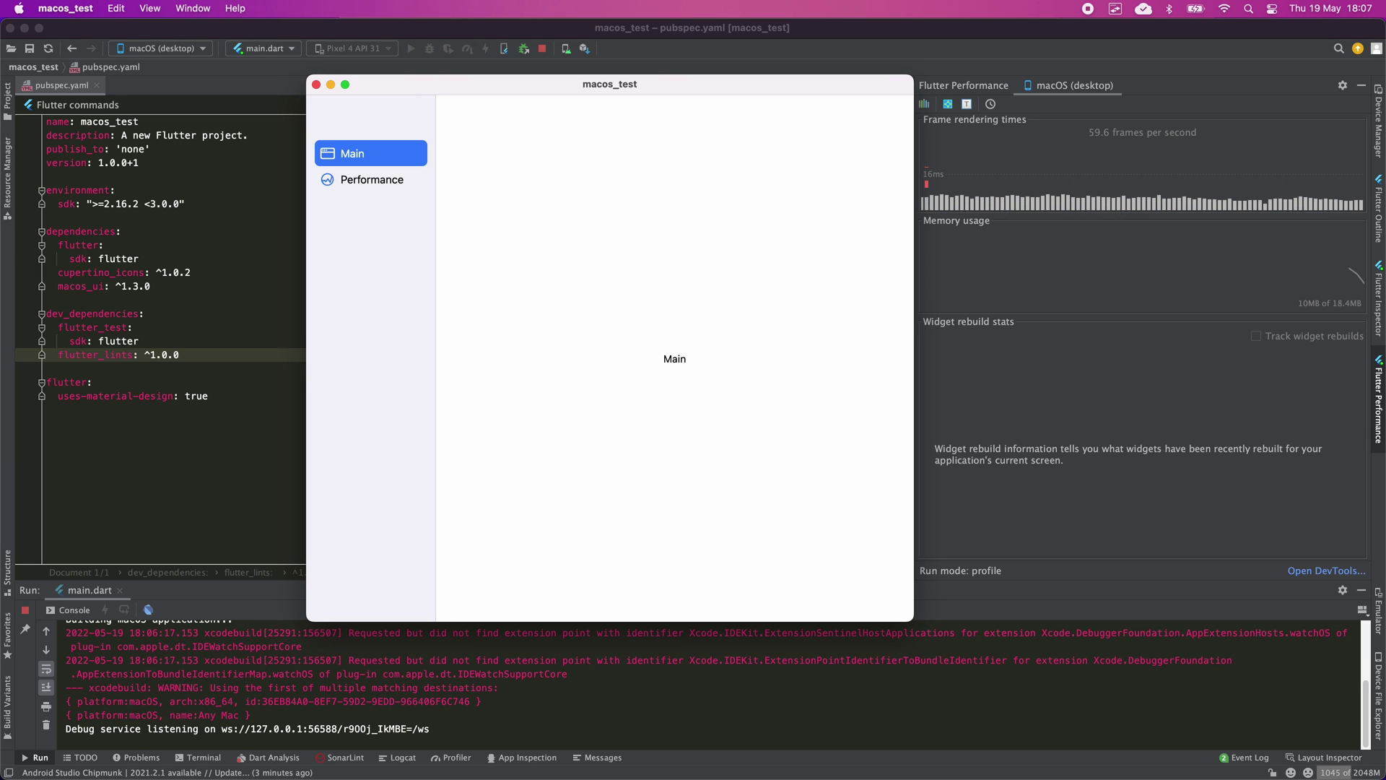
# Open the spinner-grid Performance page while profiling, with frames dropping to about 30 fps
pyautogui.click(388, 182)
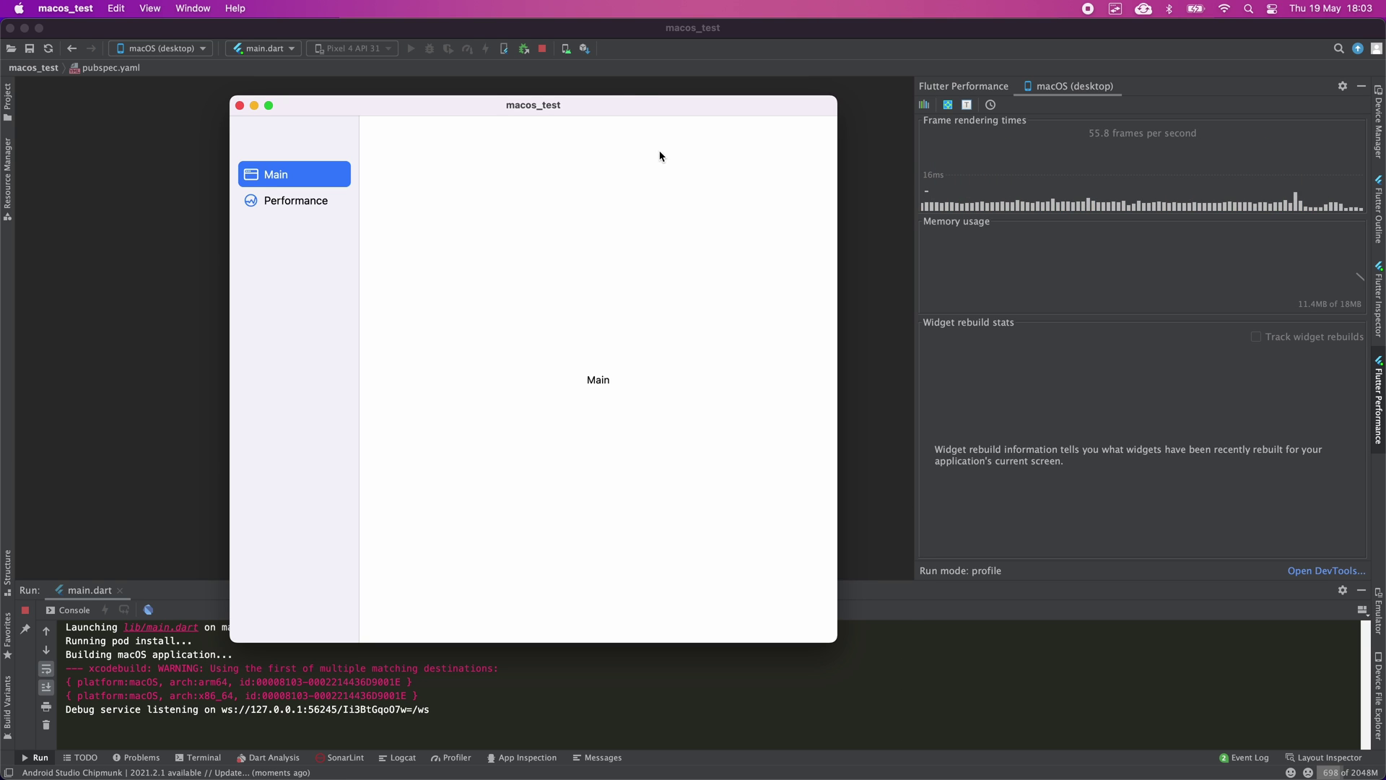
# Move the app window aside and open the Performance page, holding near 59 fps
pyautogui.moveTo(634, 113); pyautogui.dragTo(713, 91)
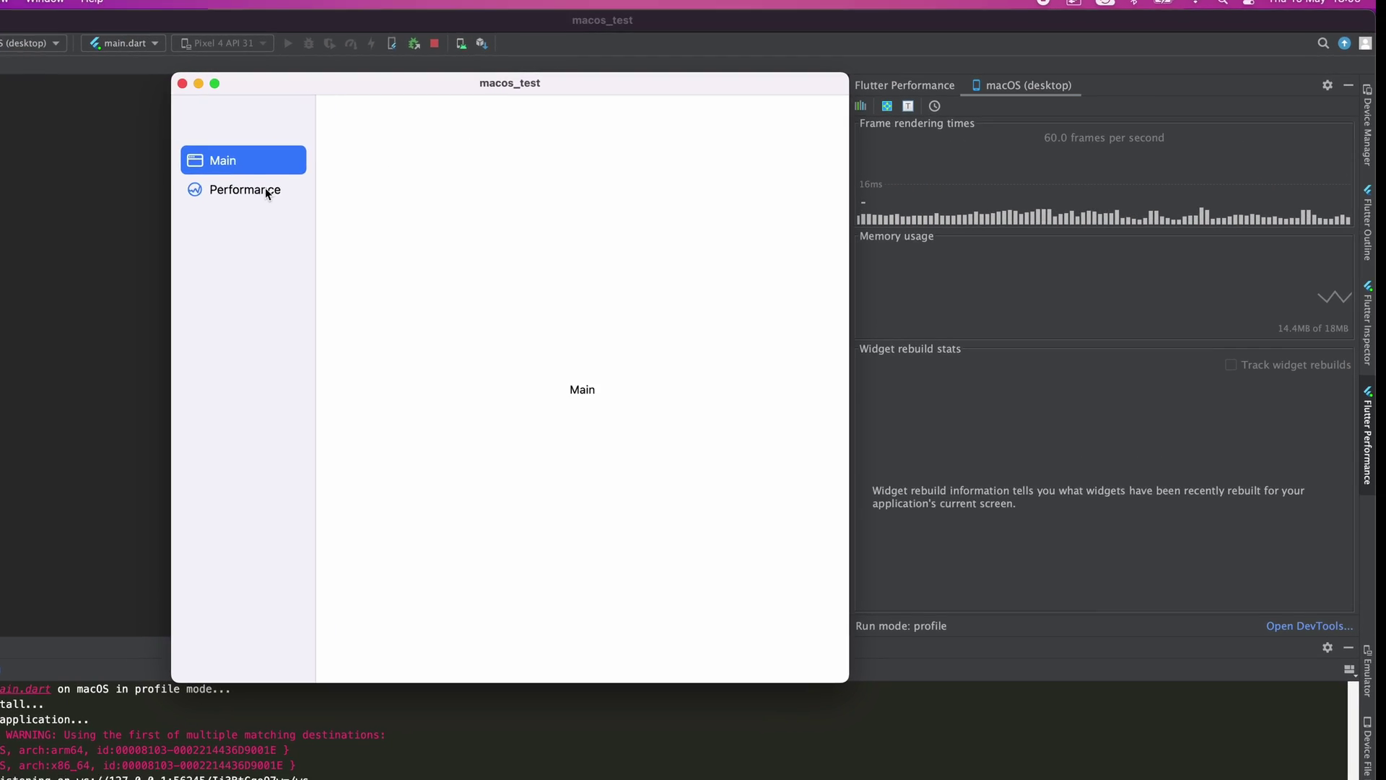
pyautogui.click(275, 191)
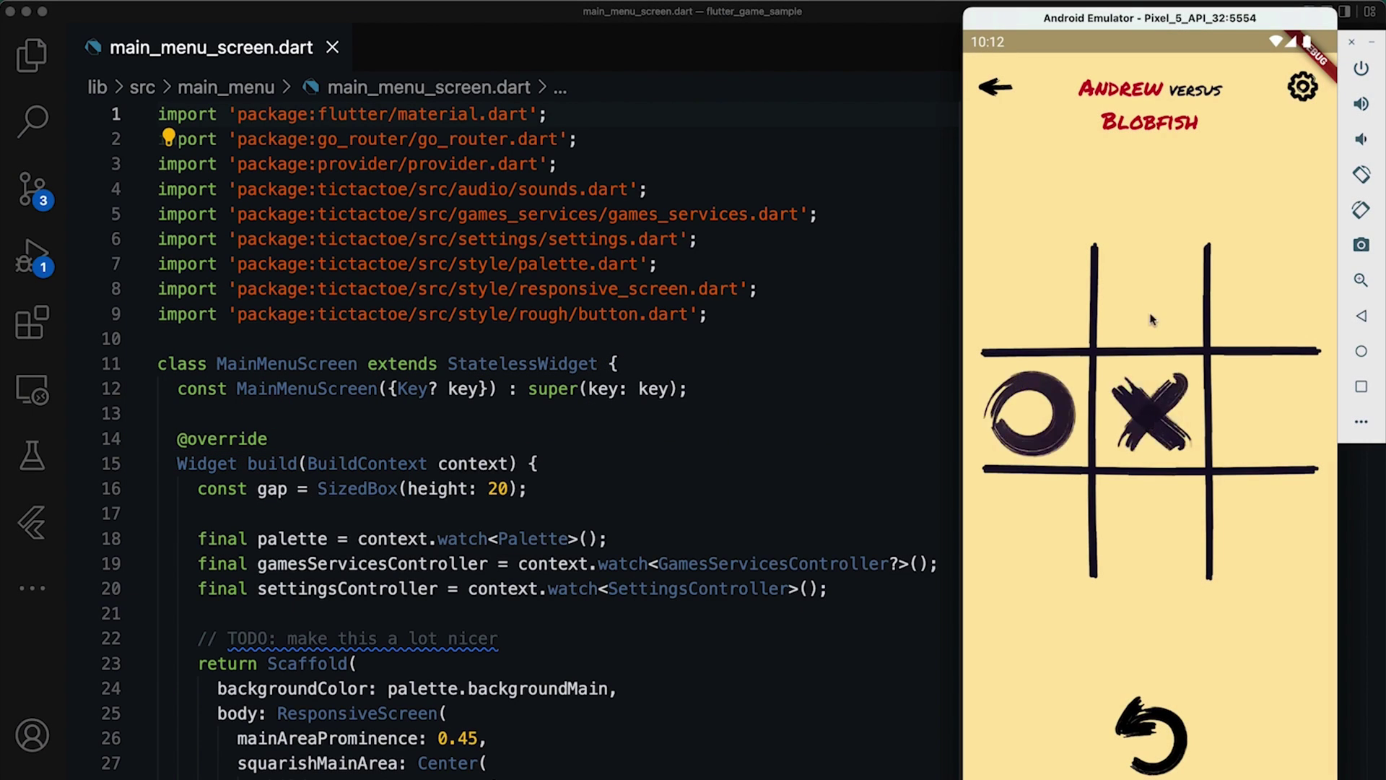
# Win the round with X in the top-middle and bottom-middle cells, then open Settings
pyautogui.click(1150, 292)
pyautogui.click(1167, 557)
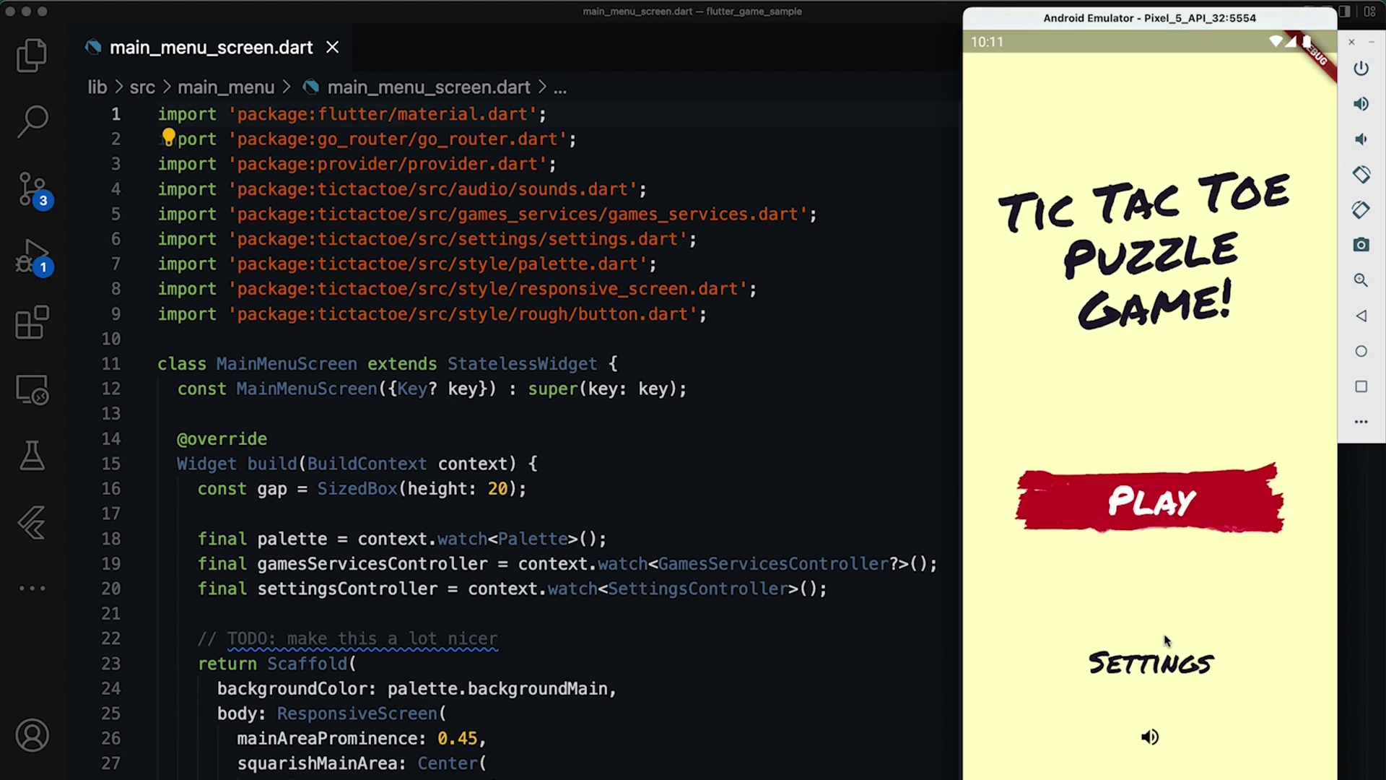
pyautogui.click(1152, 666)
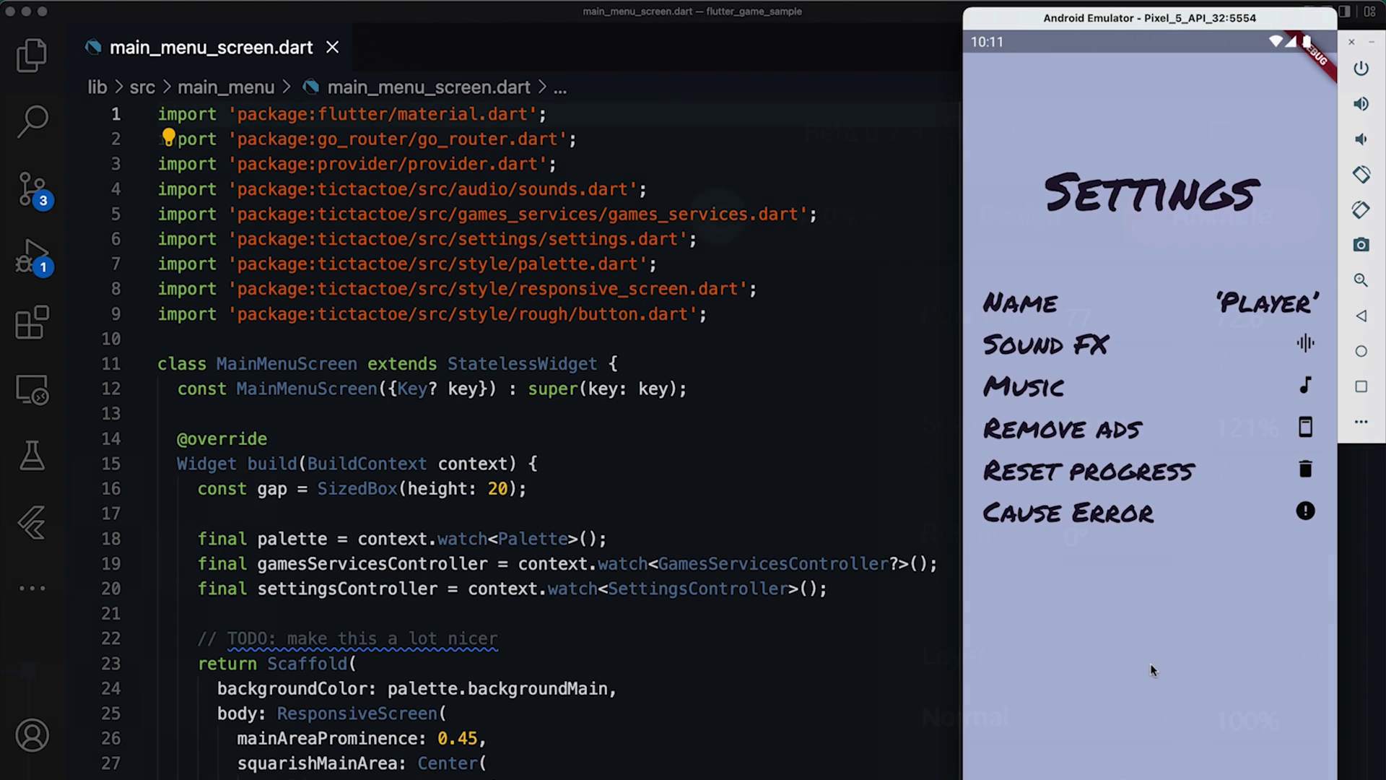